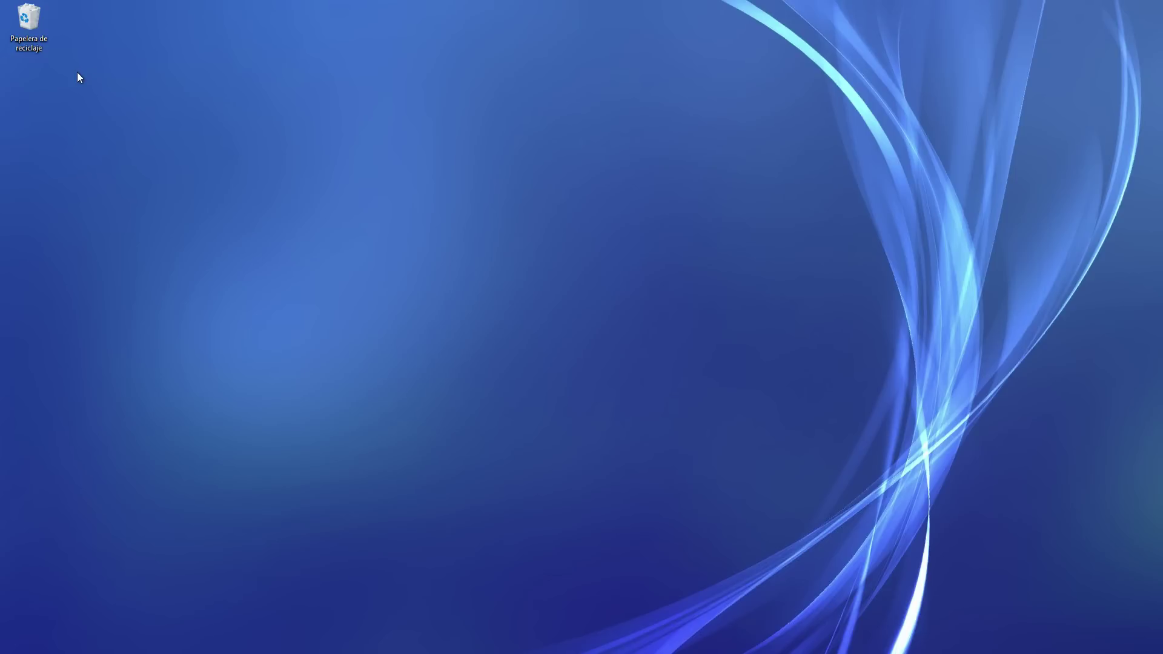
Step: Open the desktop icon settings from the Temas personalization page, close Configuración, and move the dialog clear of the desktop icons
{"action": "right_click", "coordinate": [158, 118]}
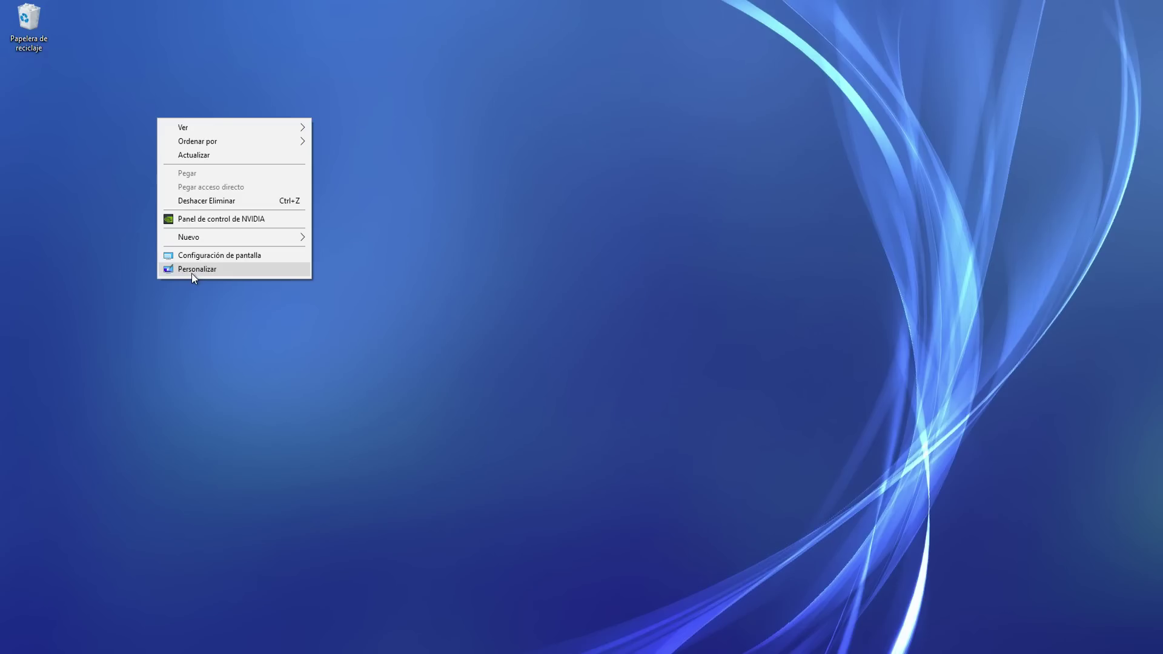
{"action": "left_click", "coordinate": [192, 274]}
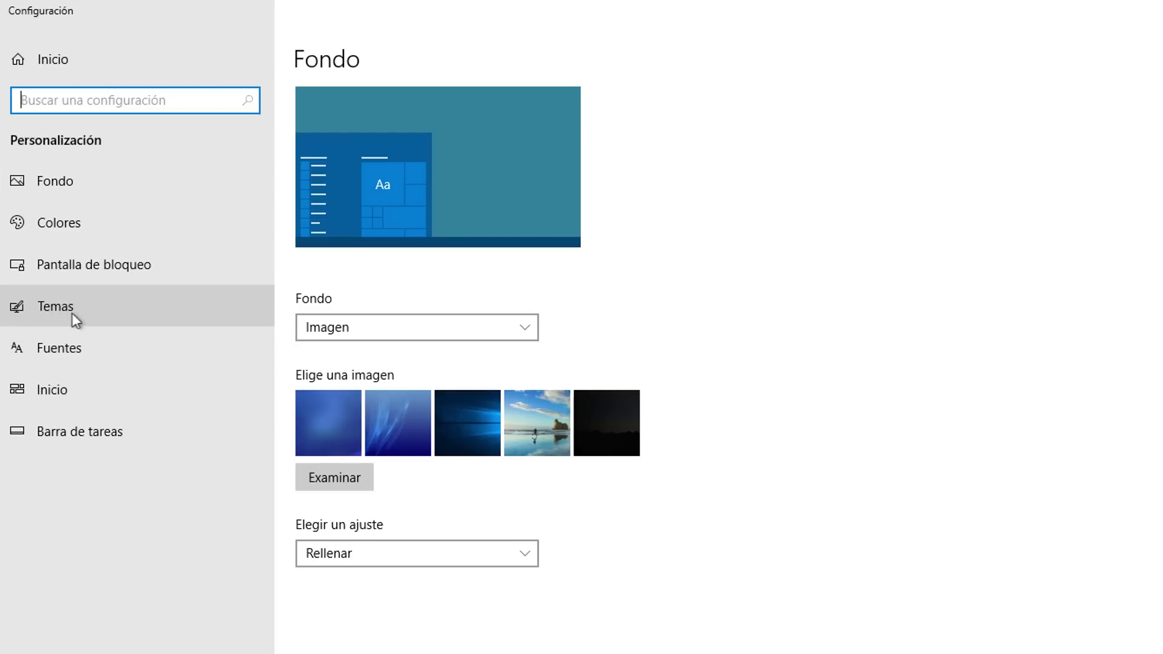
{"action": "left_click", "coordinate": [72, 315]}
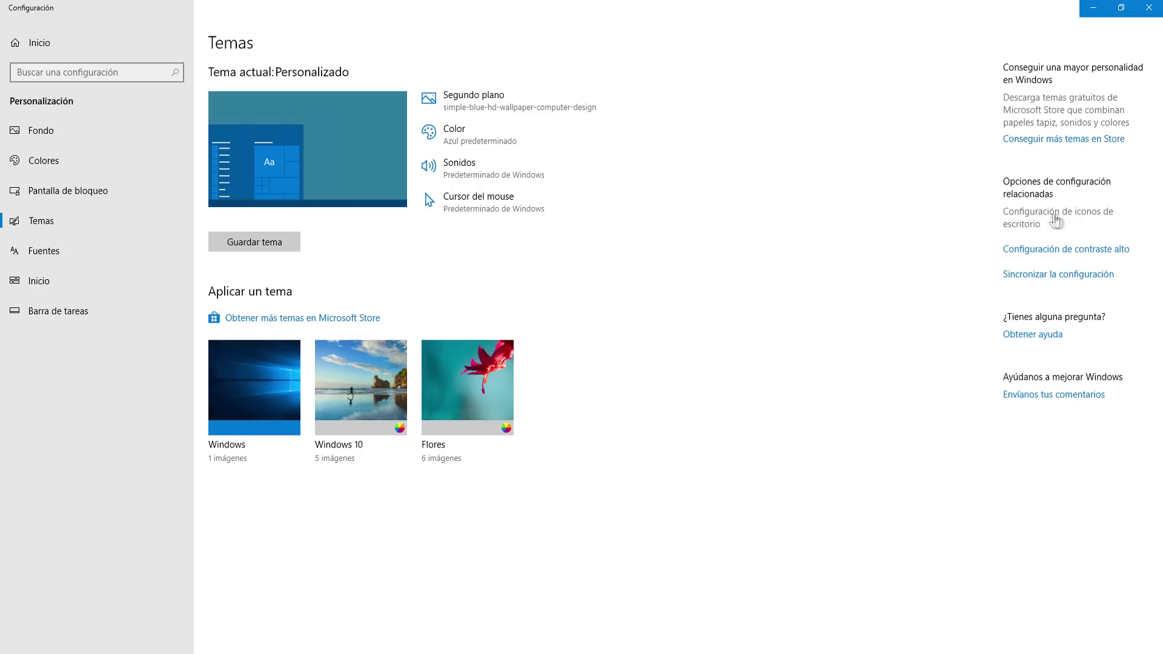
{"action": "left_click", "coordinate": [1056, 220]}
{"action": "left_click", "coordinate": [1149, 8]}
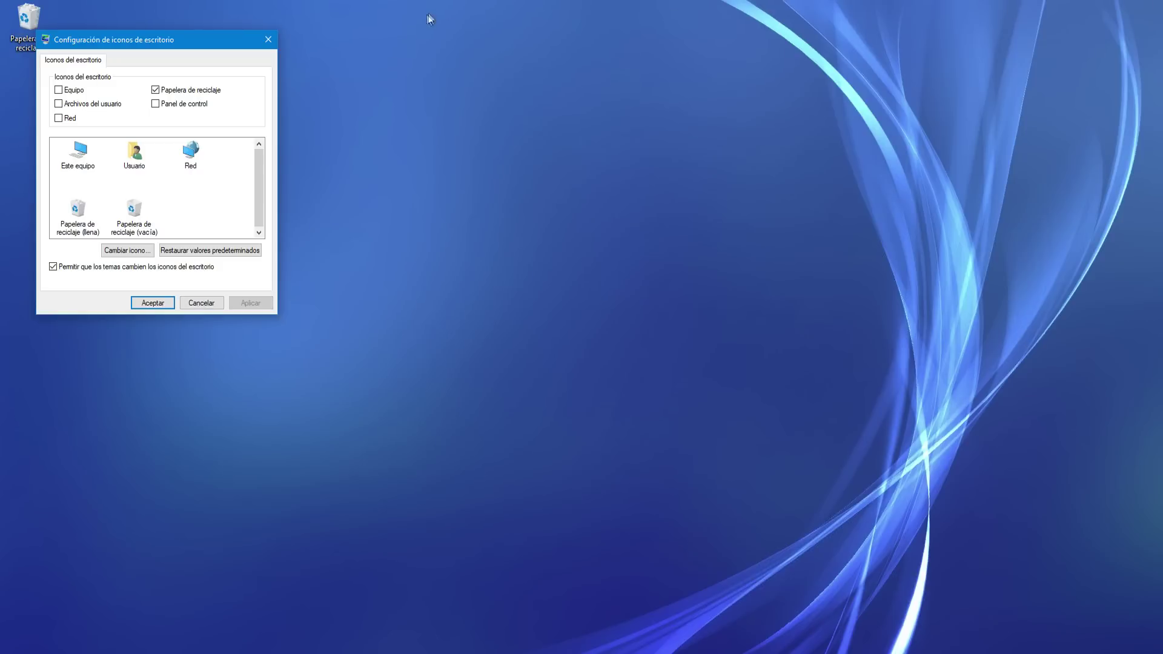
{"action": "left_click_drag", "start_coordinate": [162, 35], "coordinate": [261, 46]}
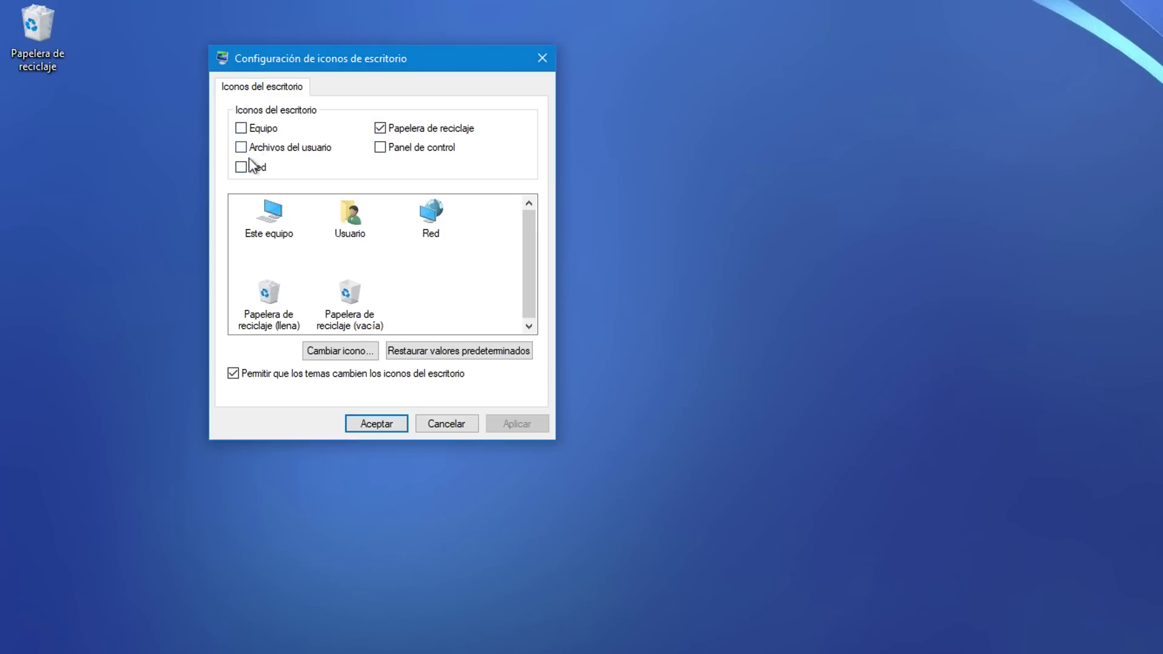
Step: Enable the Equipo and Archivos del usuario desktop icons and apply the changes
{"action": "left_click", "coordinate": [241, 128]}
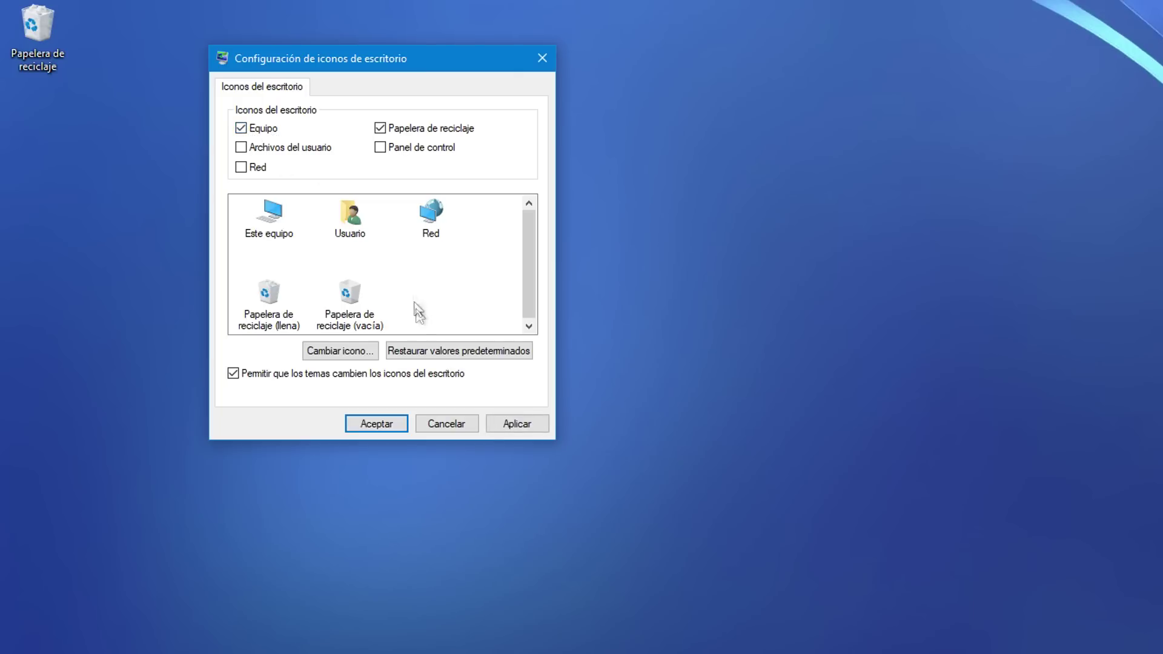
{"action": "left_click", "coordinate": [524, 428]}
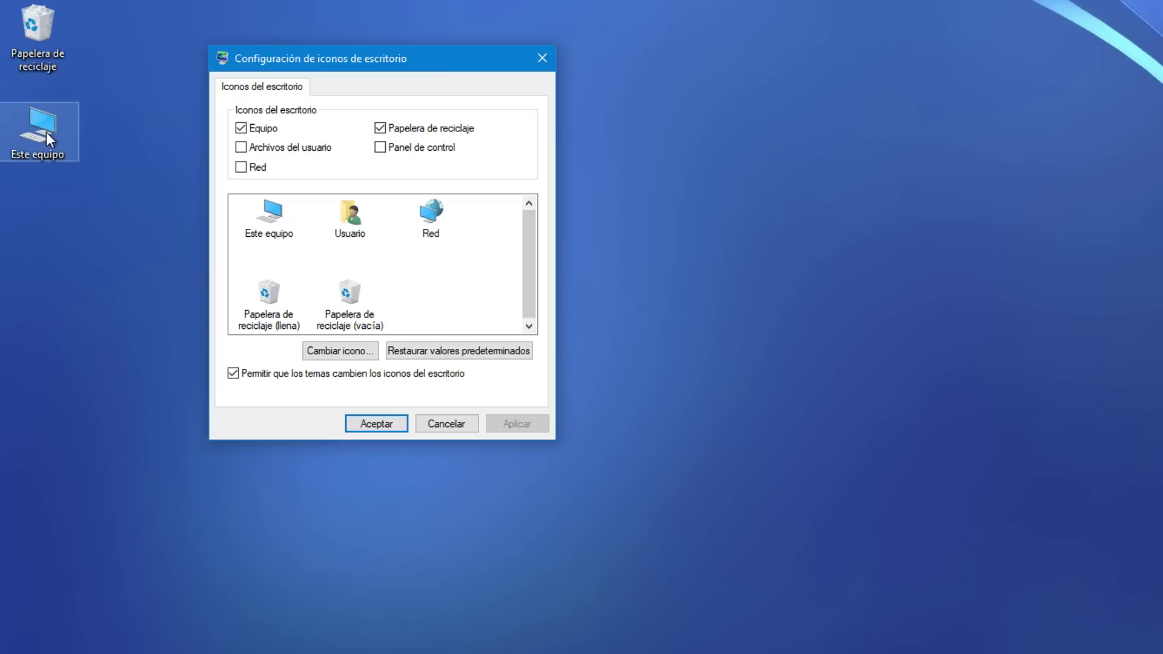
{"action": "left_click", "coordinate": [241, 147]}
{"action": "left_click", "coordinate": [520, 424]}
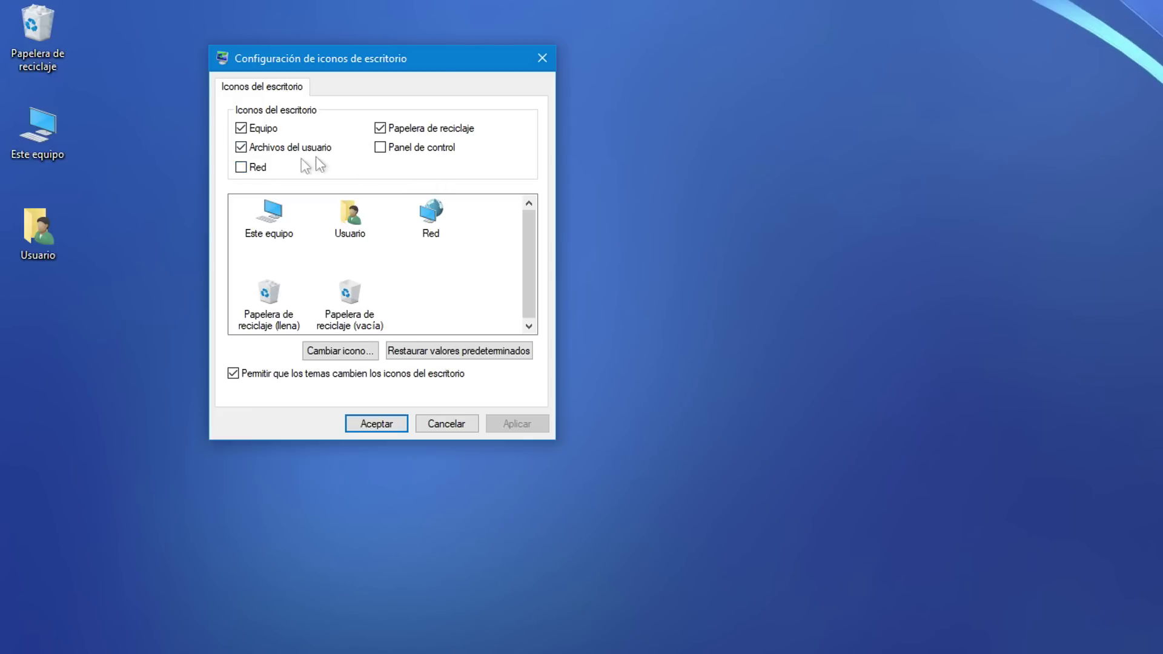
Step: Add the Red and Panel de control icons to the desktop, and remove both again
{"action": "left_click", "coordinate": [241, 168]}
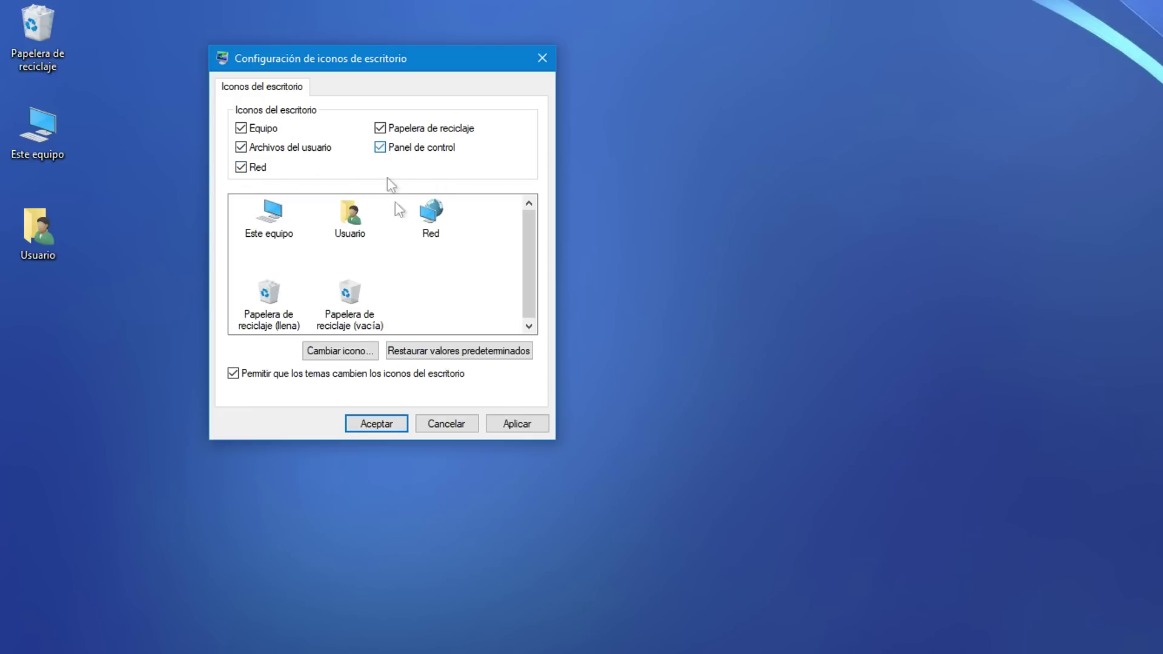
{"action": "left_click", "coordinate": [518, 423]}
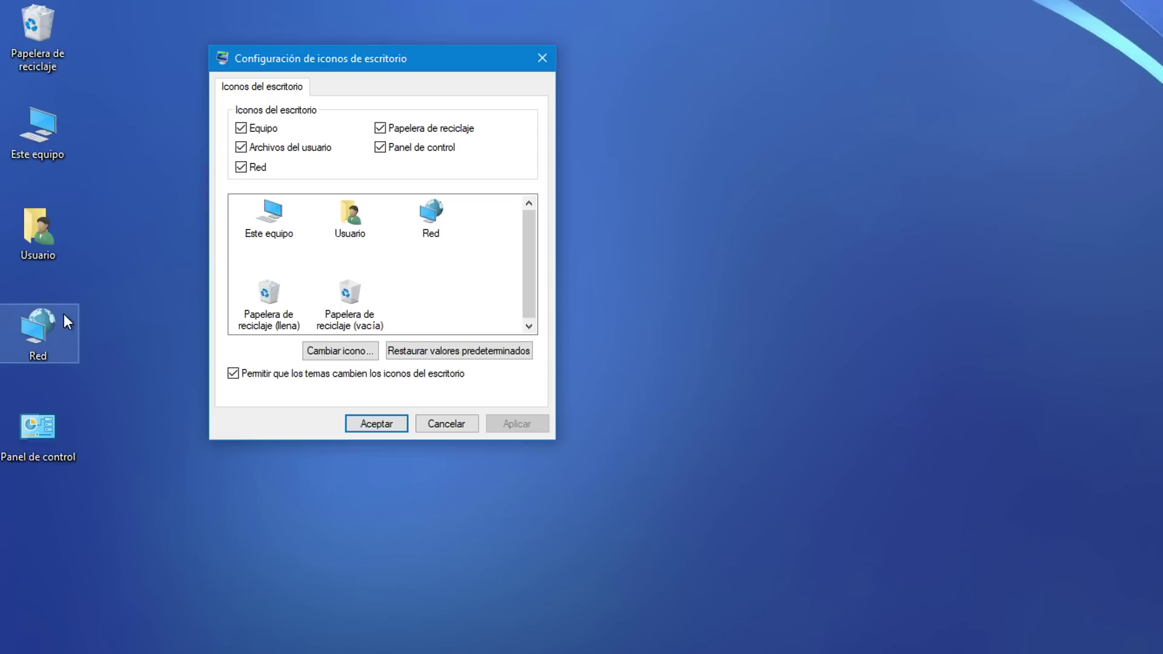
{"action": "left_click", "coordinate": [241, 167]}
{"action": "left_click", "coordinate": [380, 147]}
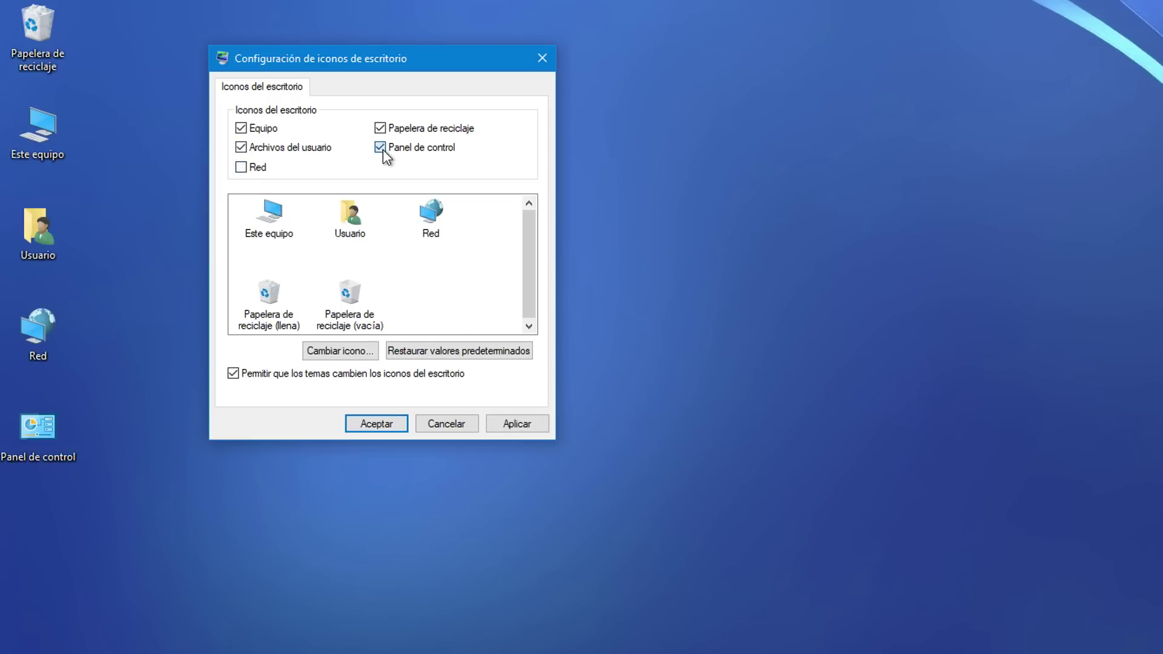
{"action": "left_click", "coordinate": [518, 426]}
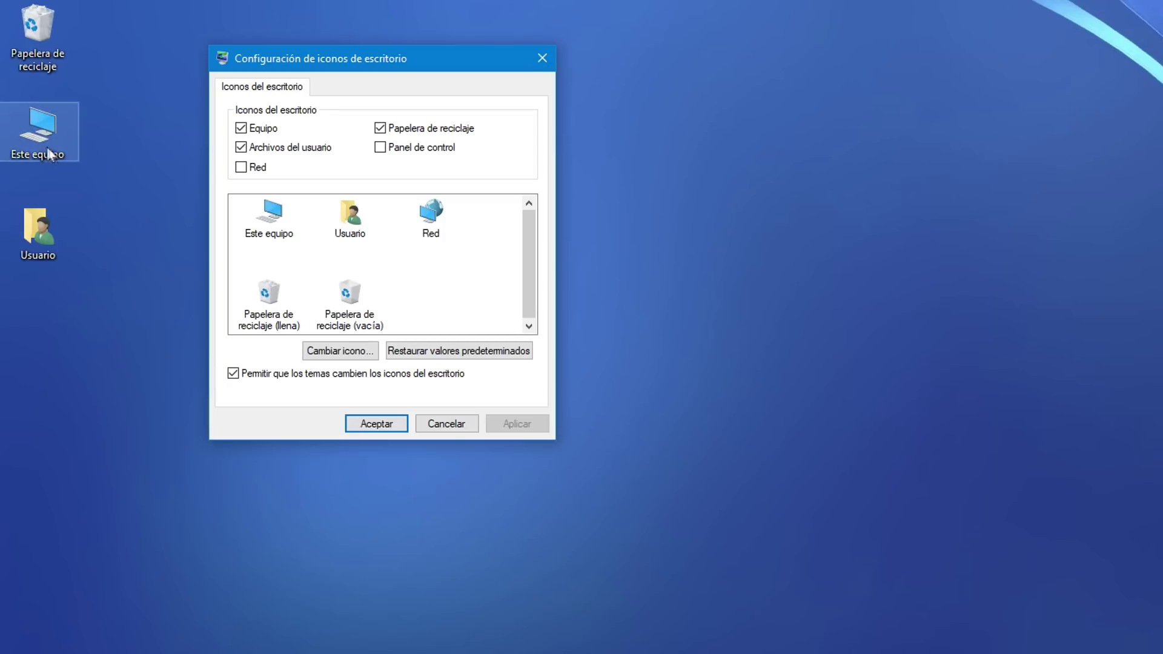
Step: Choose the monitor with a crescent moon from imageres.dll as the new icon for Este equipo
{"action": "left_click", "coordinate": [269, 219]}
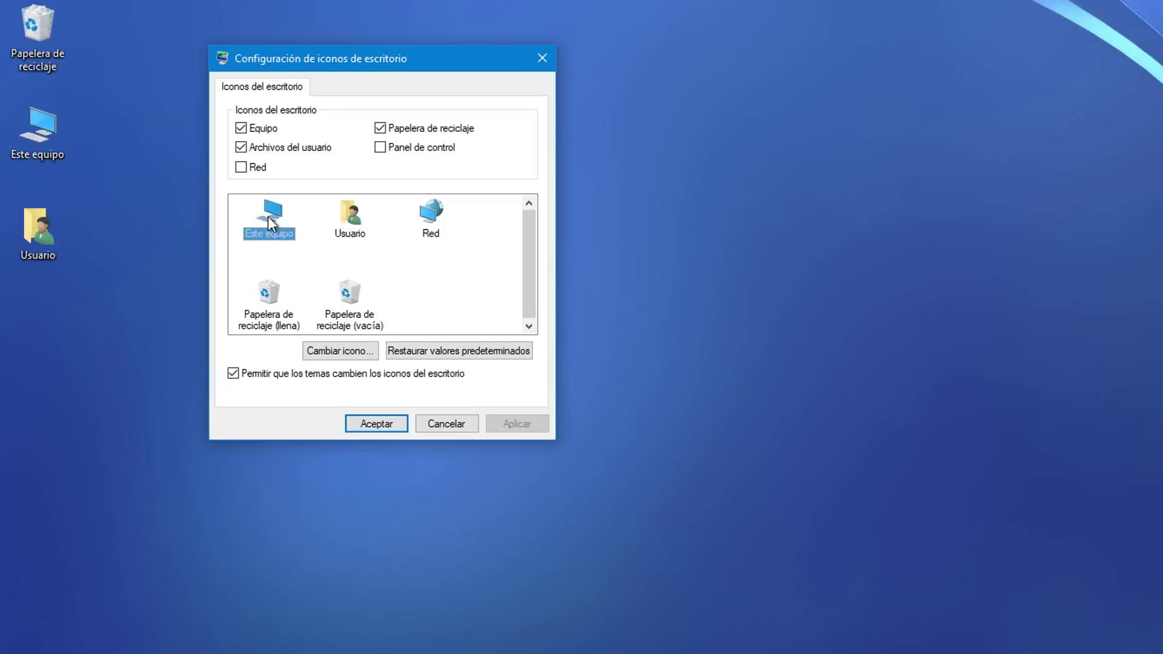
{"action": "left_click", "coordinate": [329, 355]}
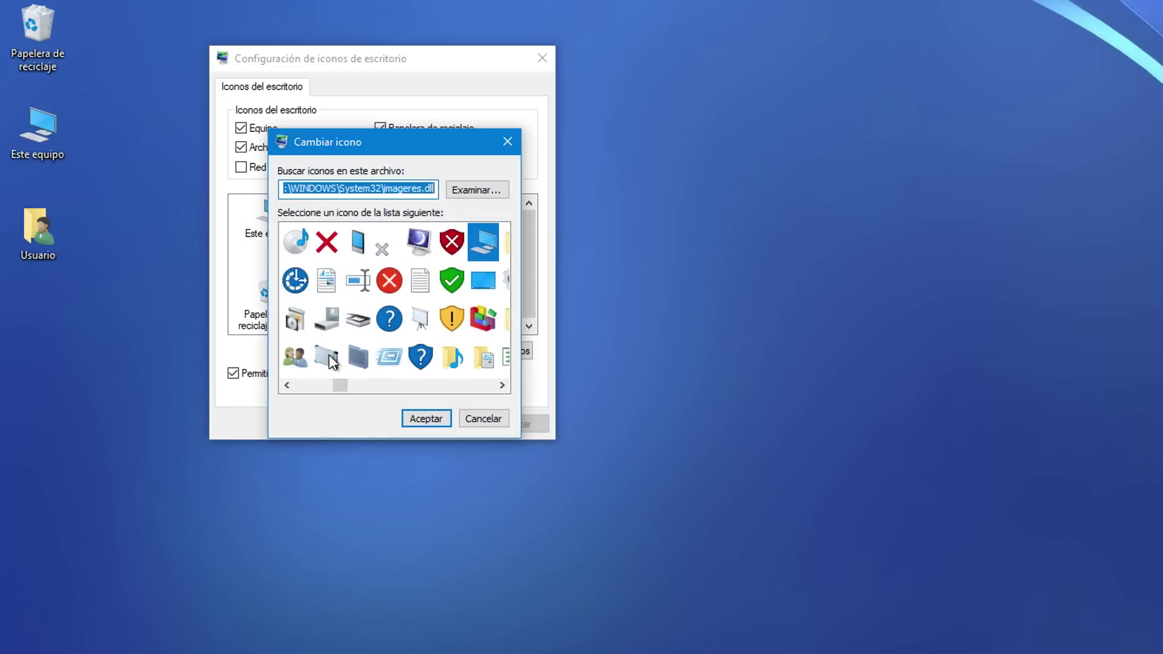
{"action": "mouse_move", "coordinate": [343, 391]}
{"action": "left_mouse_down"}
{"action": "mouse_move", "coordinate": [428, 395]}
{"action": "mouse_move", "coordinate": [349, 392]}
{"action": "left_mouse_up"}
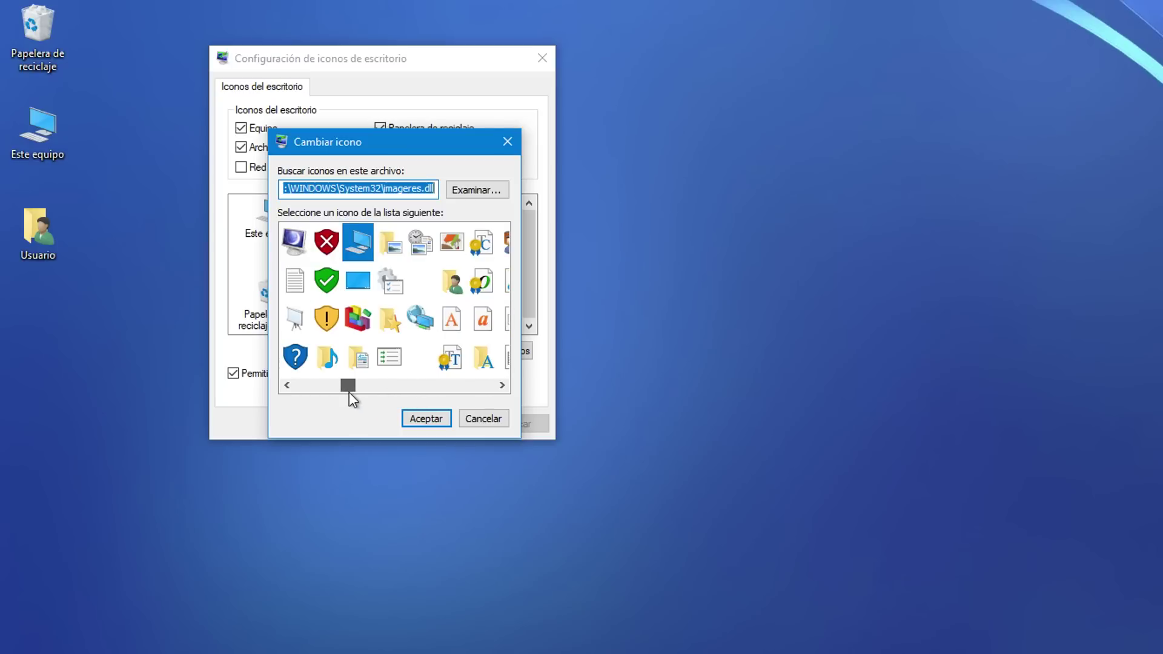
{"action": "left_click", "coordinate": [293, 245]}
{"action": "left_click", "coordinate": [411, 418]}
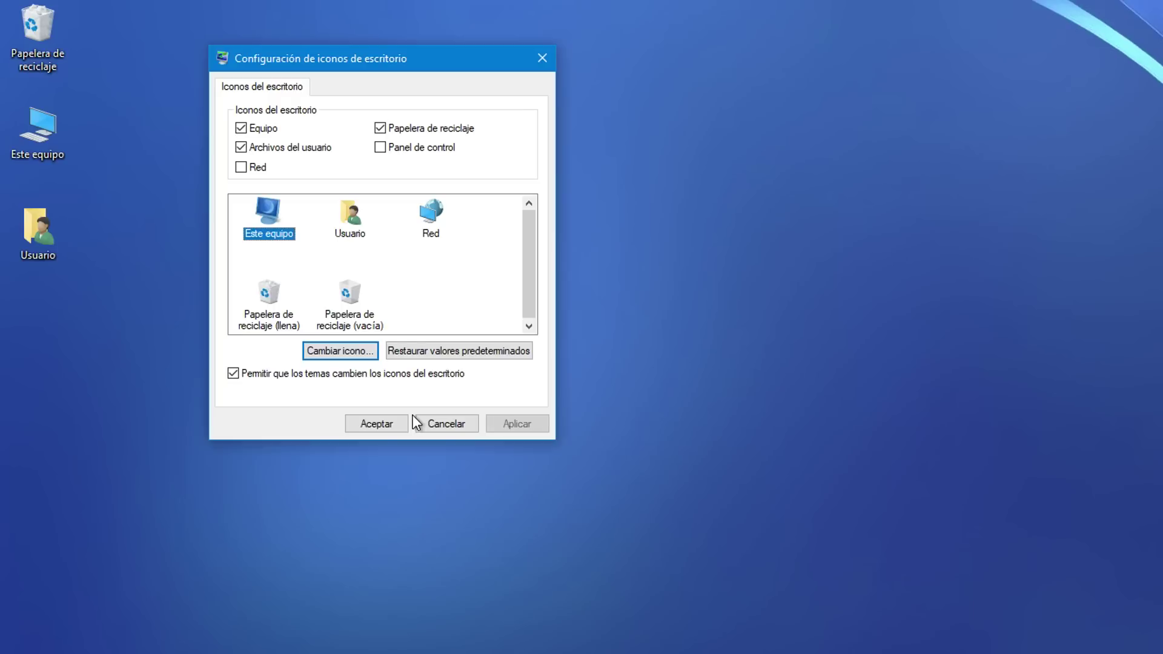
Step: Change the Usuario icon to the yellow shield with an exclamation mark and apply the icon changes
{"action": "left_click", "coordinate": [352, 227]}
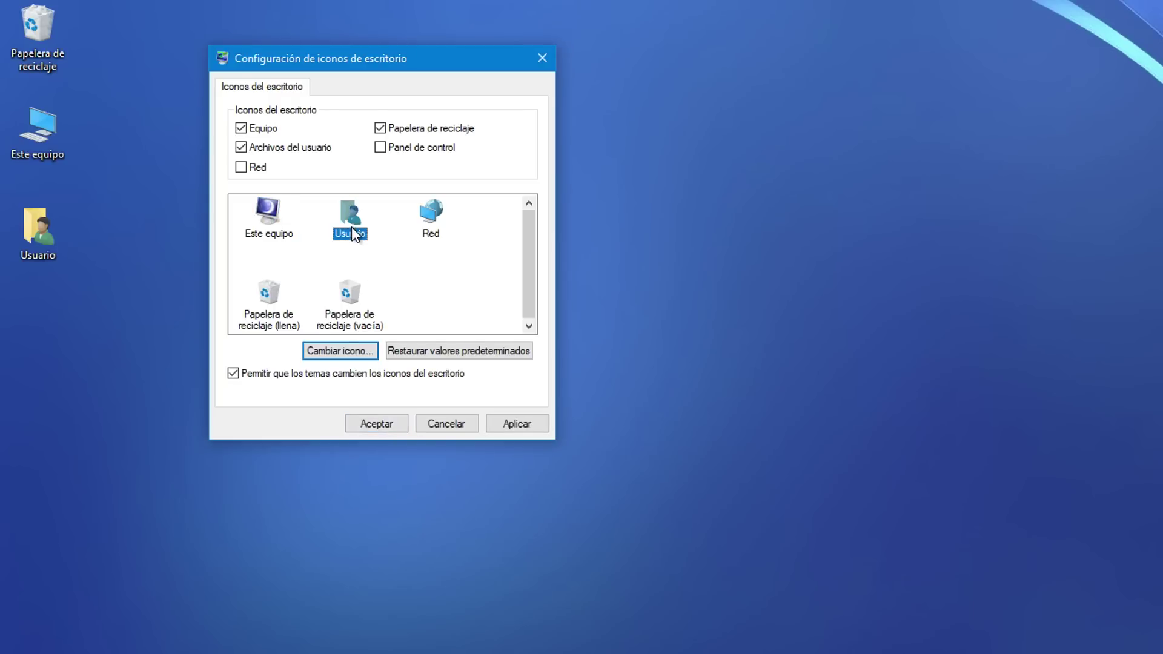
{"action": "left_click", "coordinate": [340, 353]}
{"action": "left_click", "coordinate": [365, 318]}
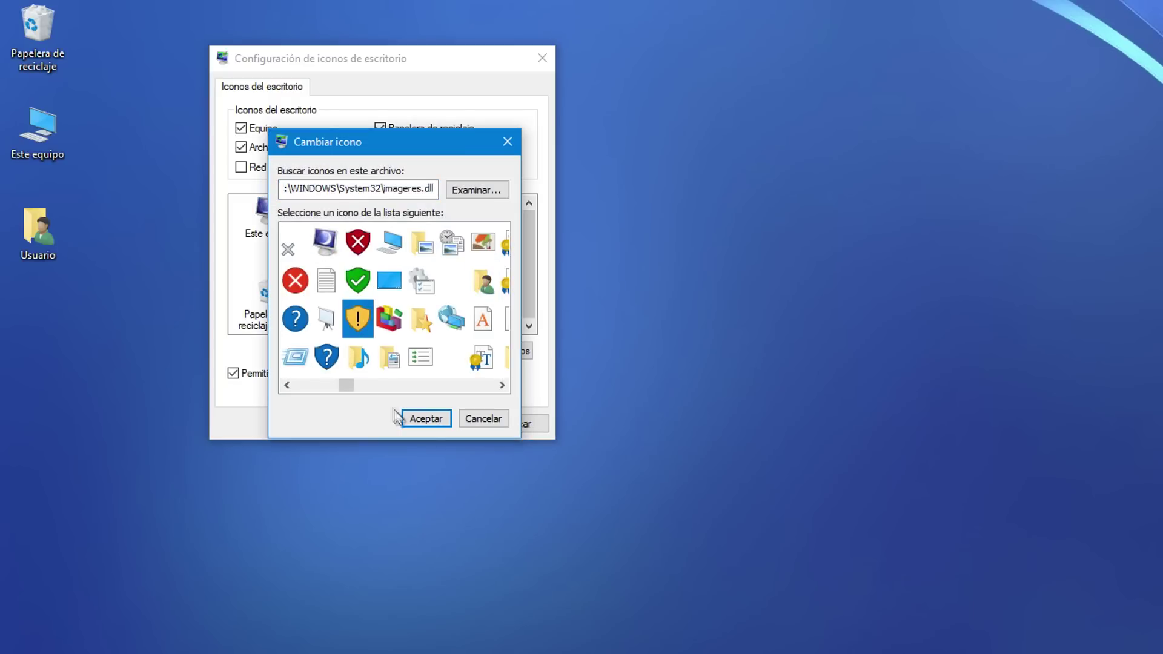
{"action": "left_click", "coordinate": [426, 419]}
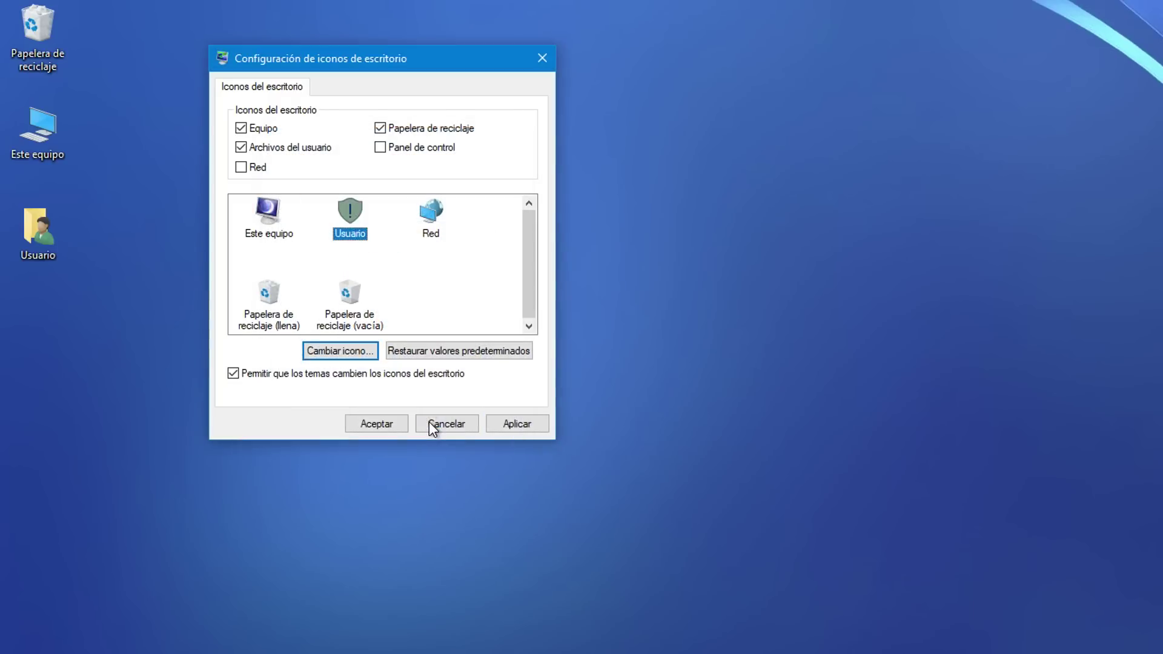
{"action": "left_click", "coordinate": [507, 420]}
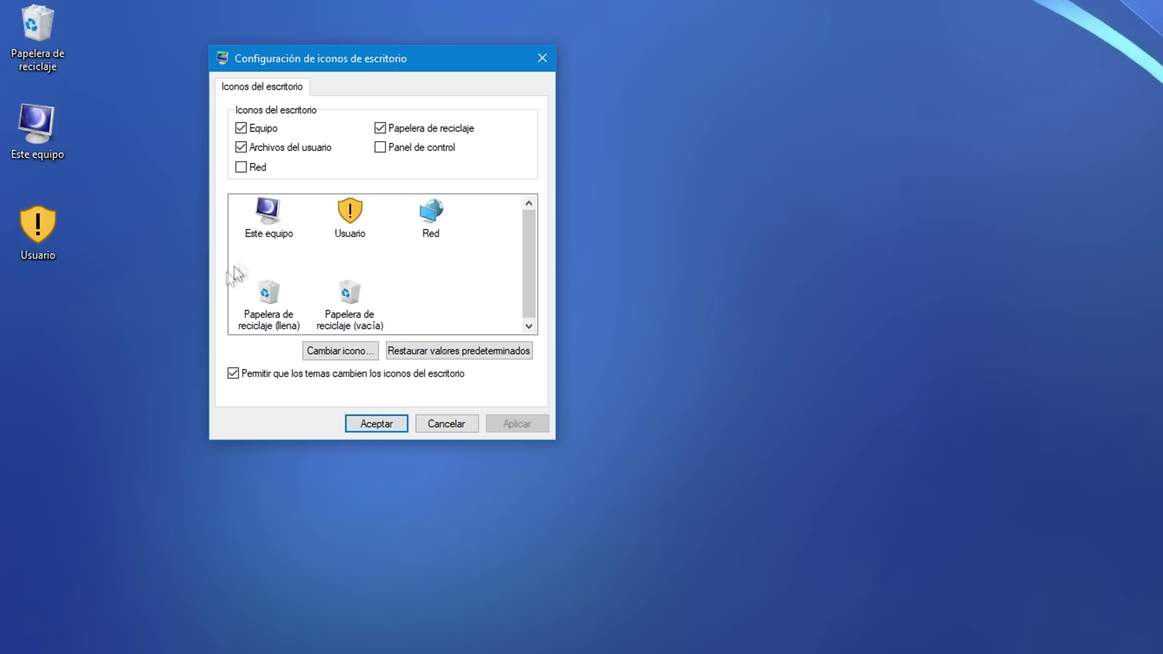
Step: Restore the default icons of Este equipo and Usuario, applying each change
{"action": "left_click", "coordinate": [266, 230]}
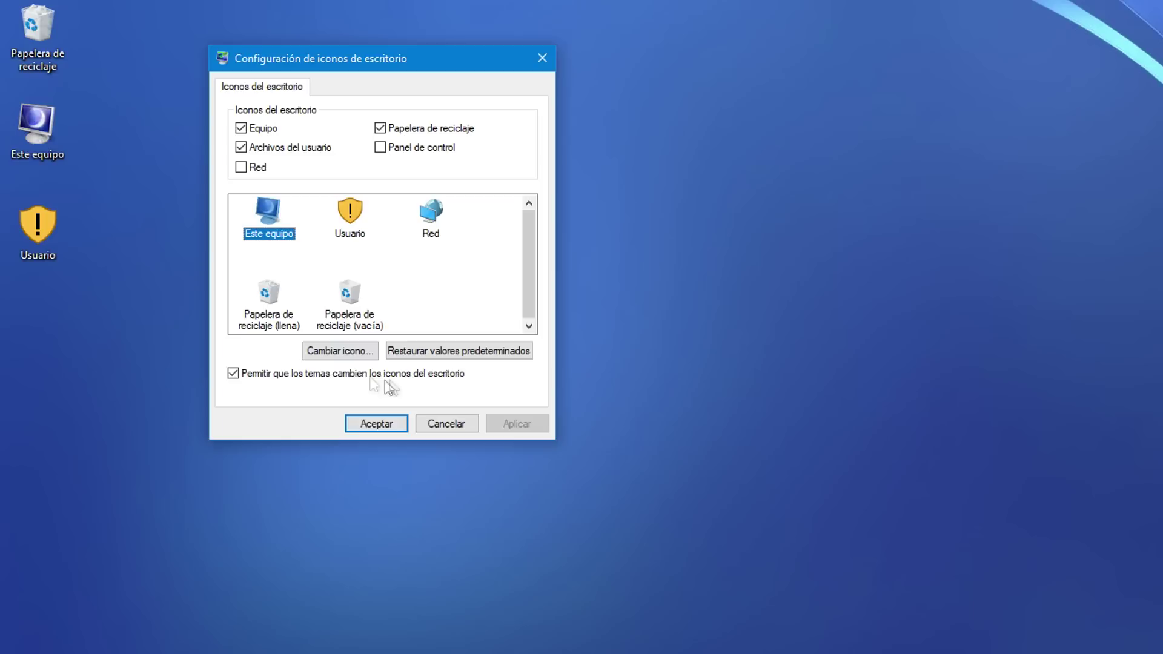
{"action": "left_click", "coordinate": [448, 358]}
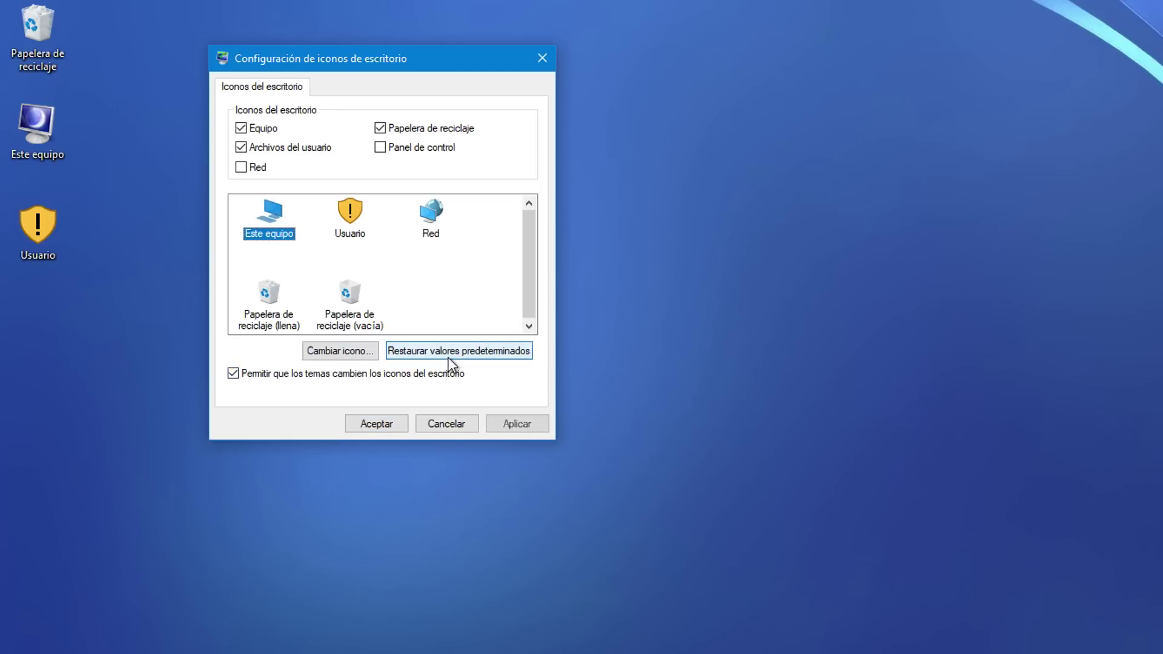
{"action": "left_click", "coordinate": [520, 430]}
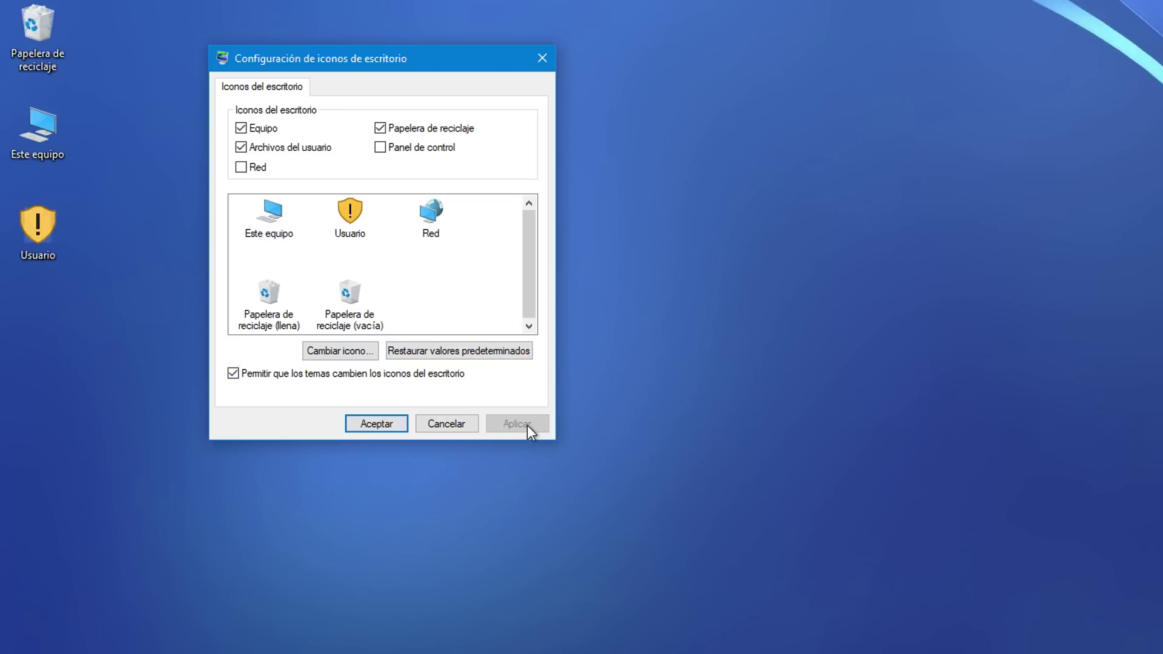
{"action": "left_click", "coordinate": [470, 354]}
{"action": "left_click", "coordinate": [525, 427]}
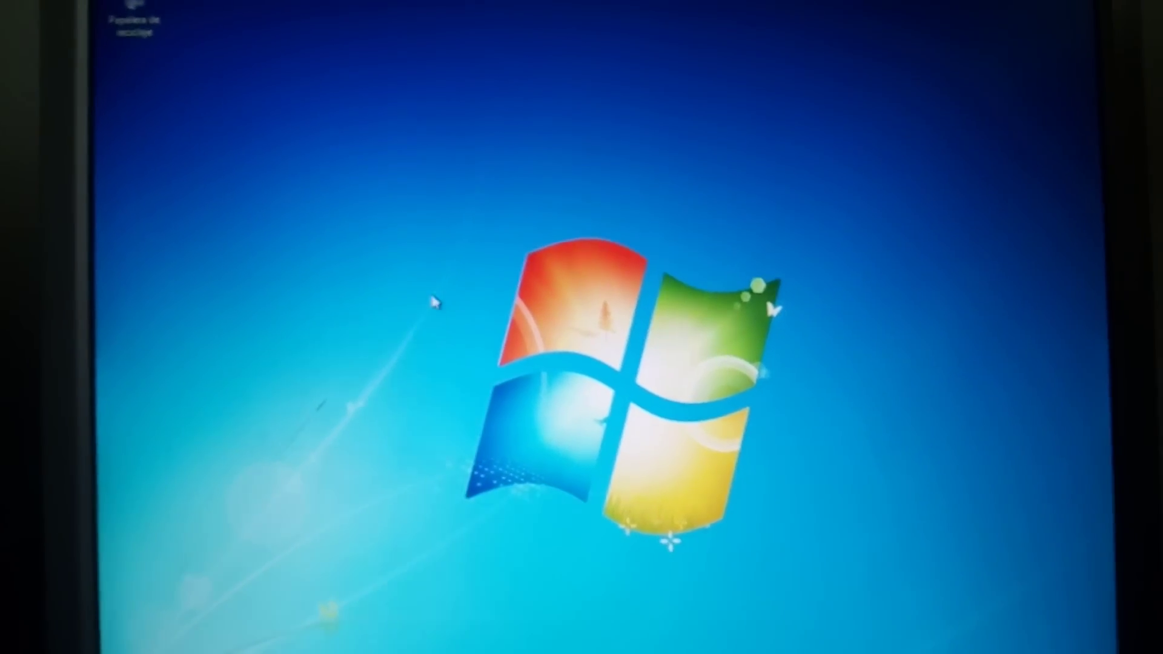
Step: On the Windows 7 desktop, open the desktop icon settings and enable the Equipo and Archivos del usuario icons
{"action": "right_click", "coordinate": [443, 306]}
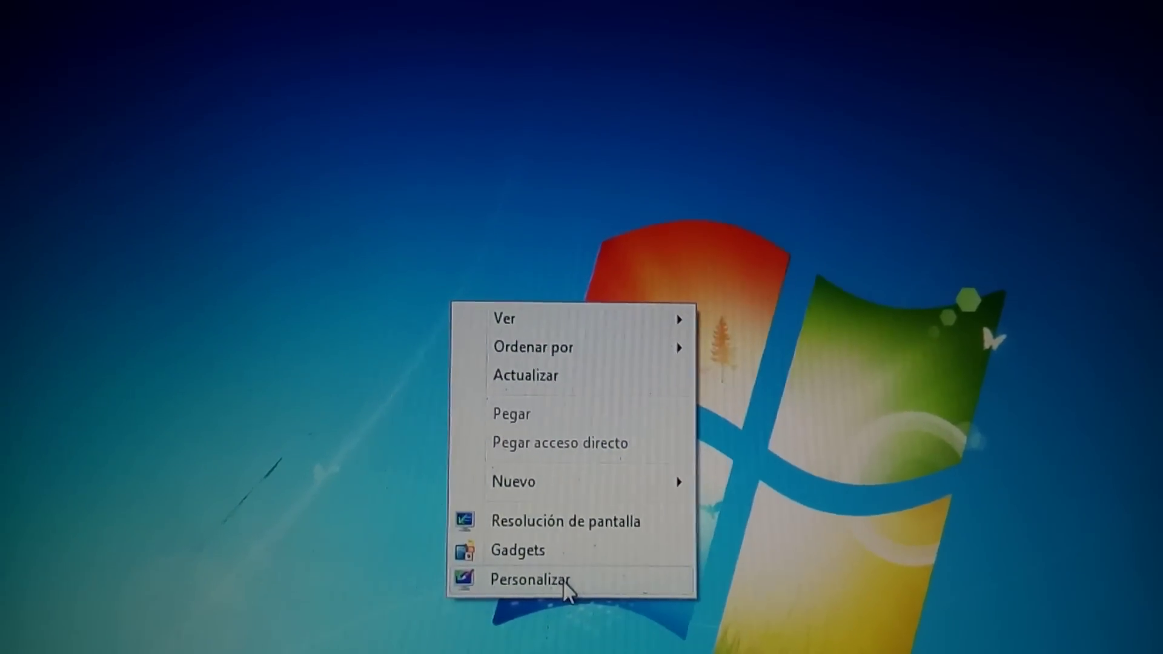
{"action": "left_click", "coordinate": [580, 576]}
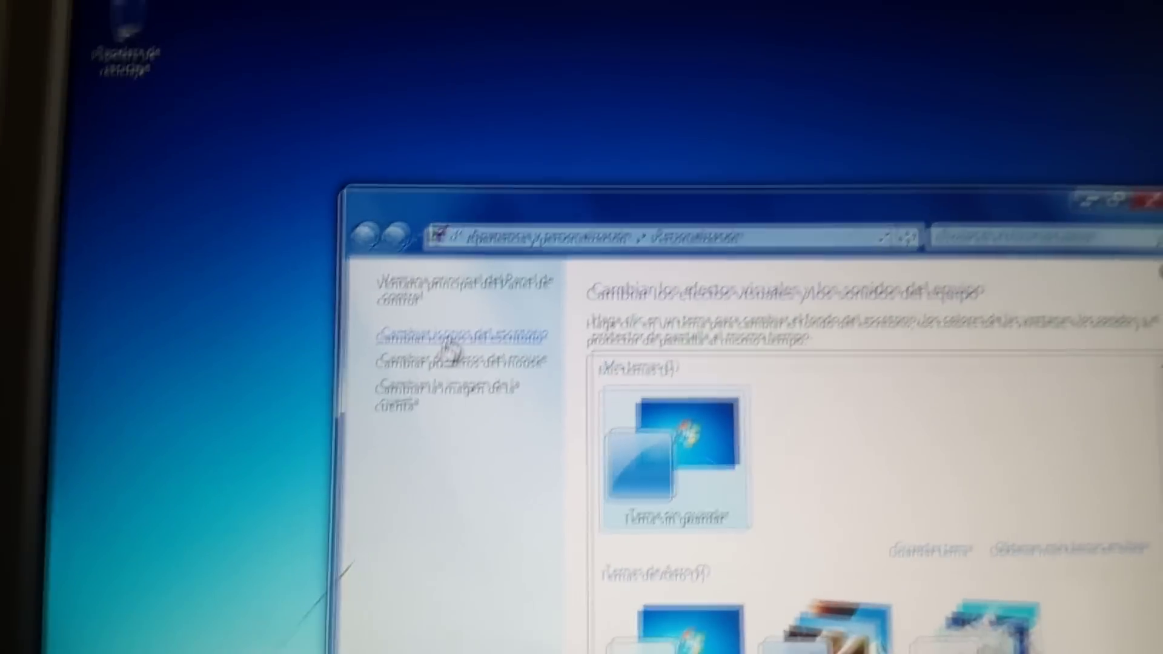
{"action": "left_click", "coordinate": [448, 339]}
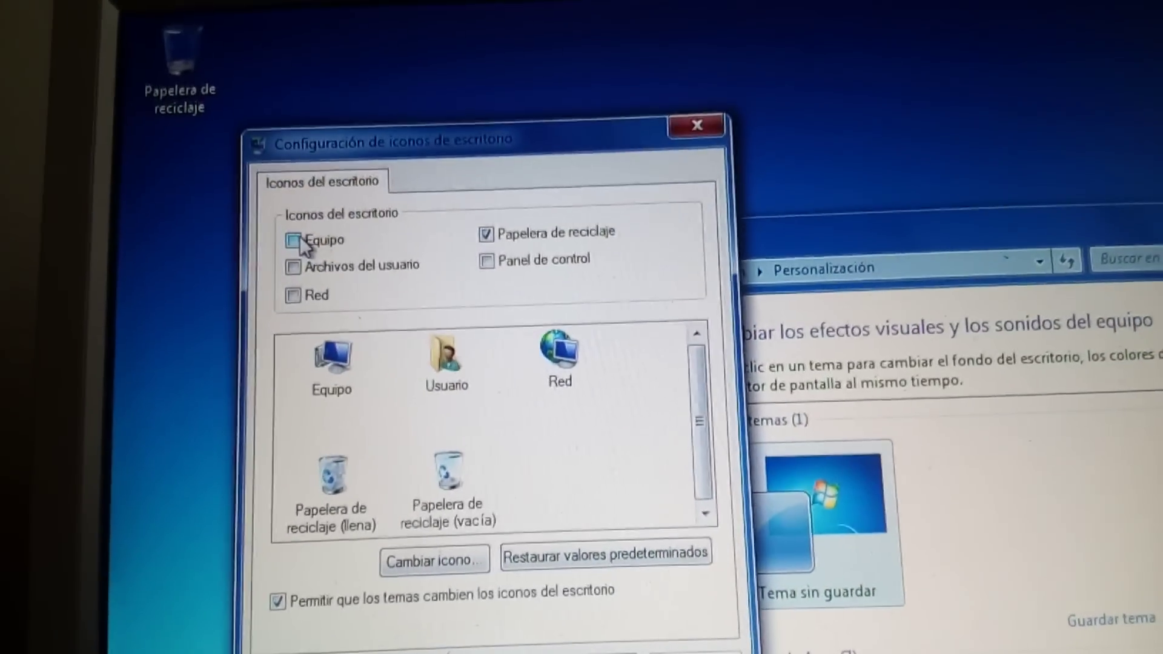
{"action": "left_click", "coordinate": [295, 206]}
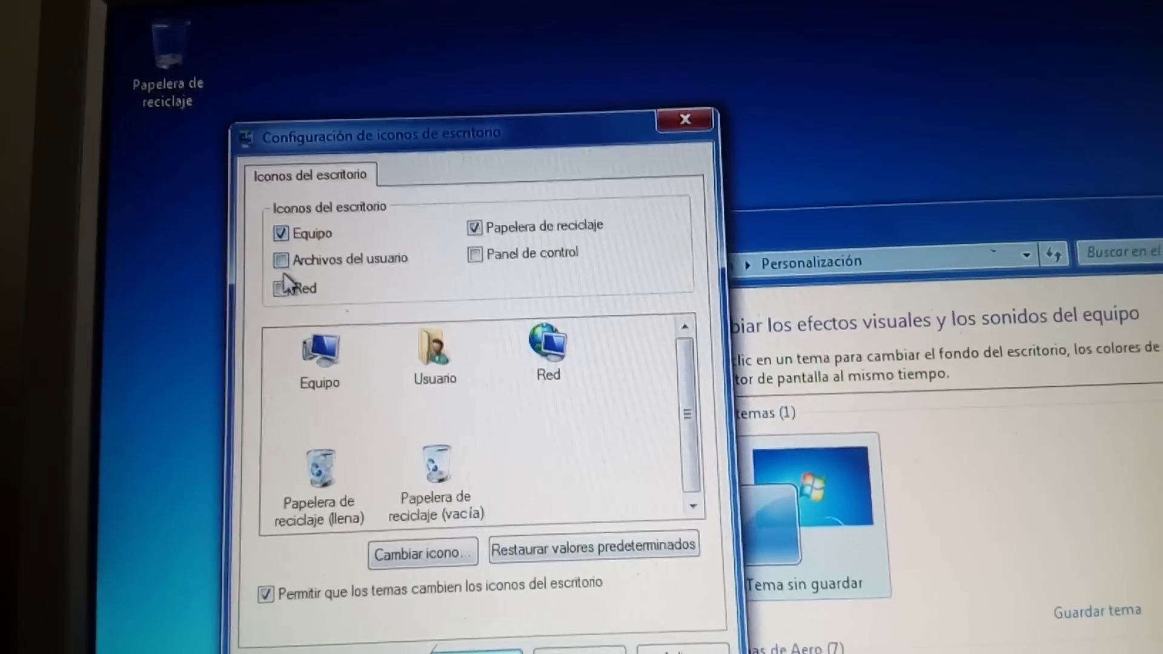
{"action": "left_click", "coordinate": [285, 266]}
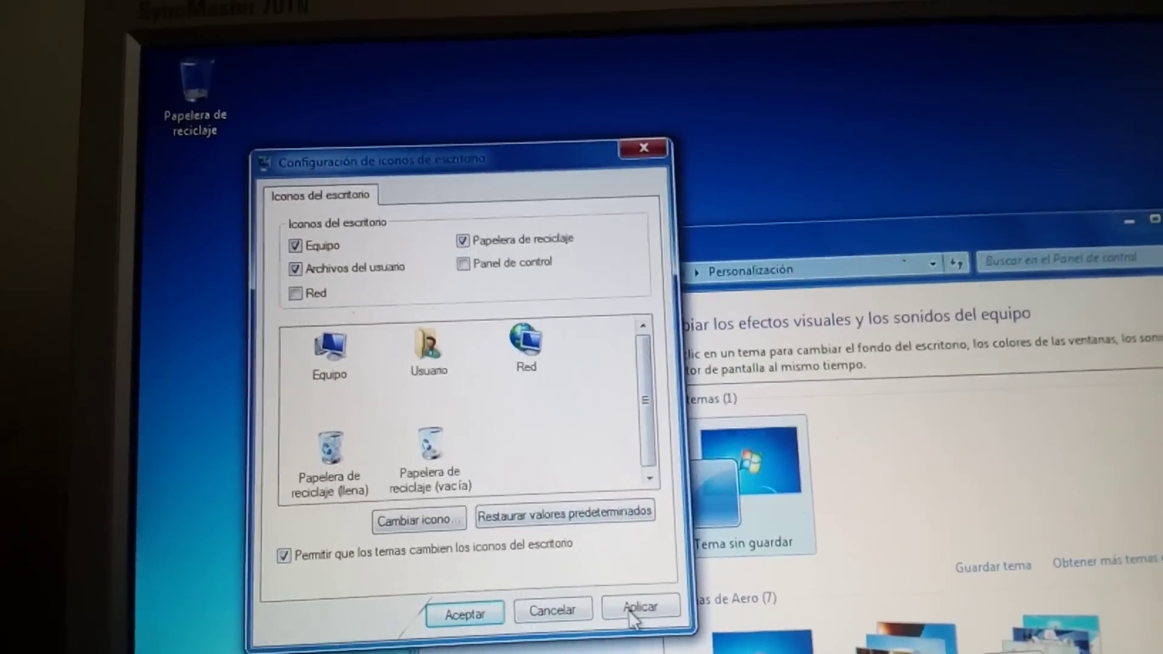
{"action": "left_click", "coordinate": [625, 622]}
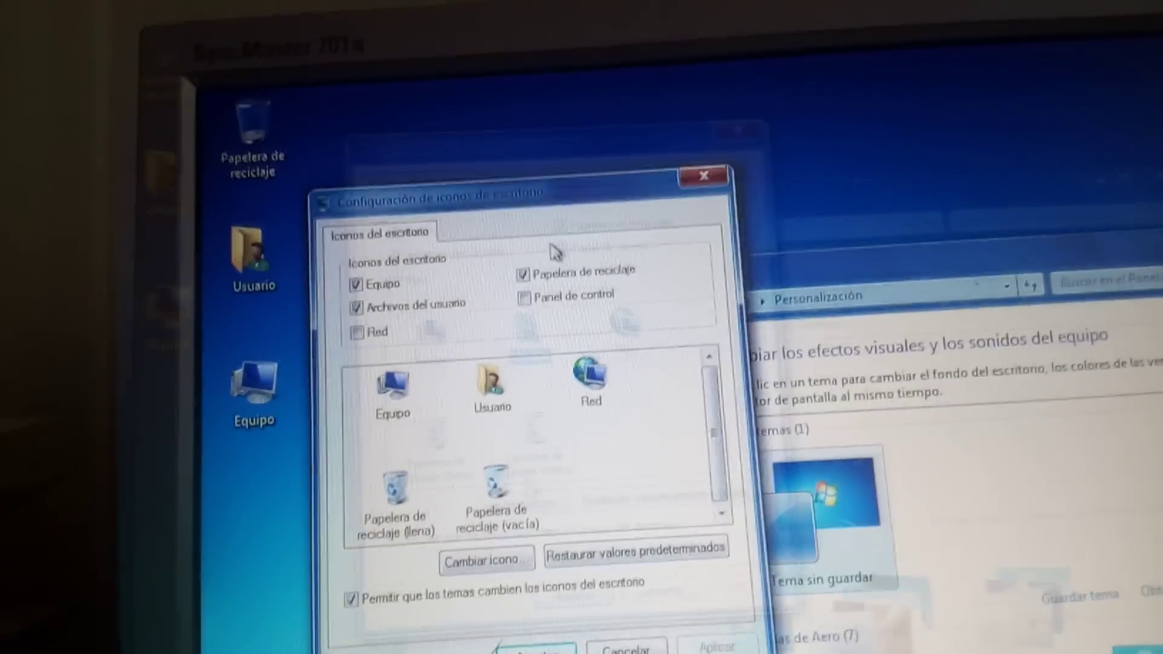
Step: Change the Usuario icon to the green shield with a check mark from imageres.dll and apply it
{"action": "left_click", "coordinate": [492, 387]}
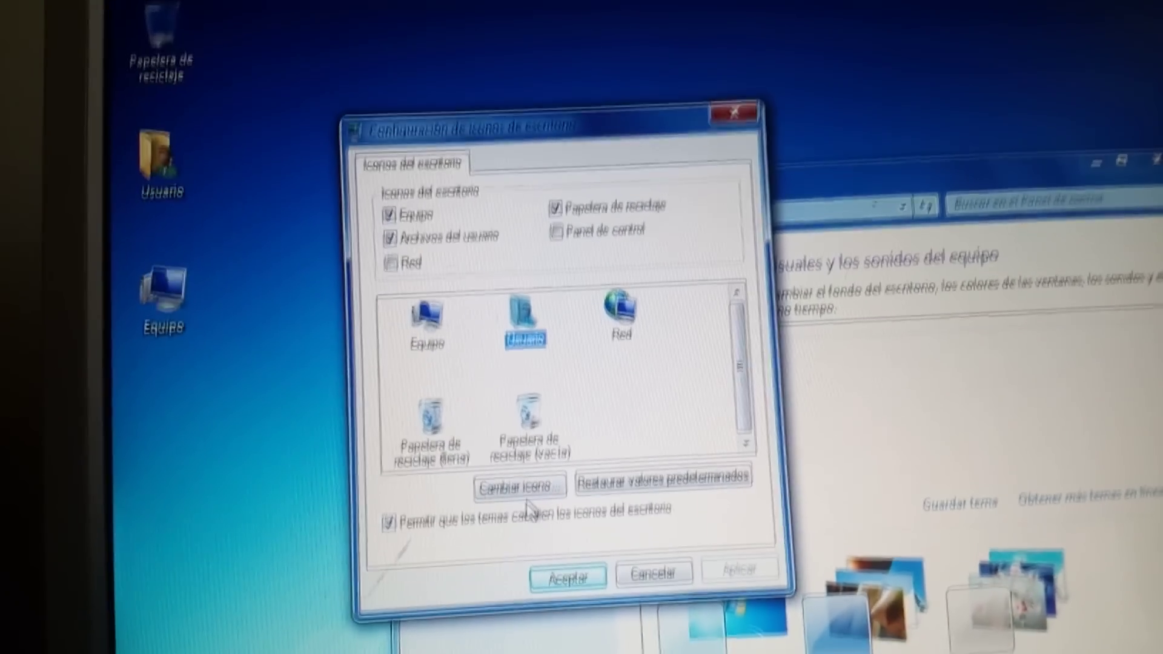
{"action": "left_click", "coordinate": [527, 494]}
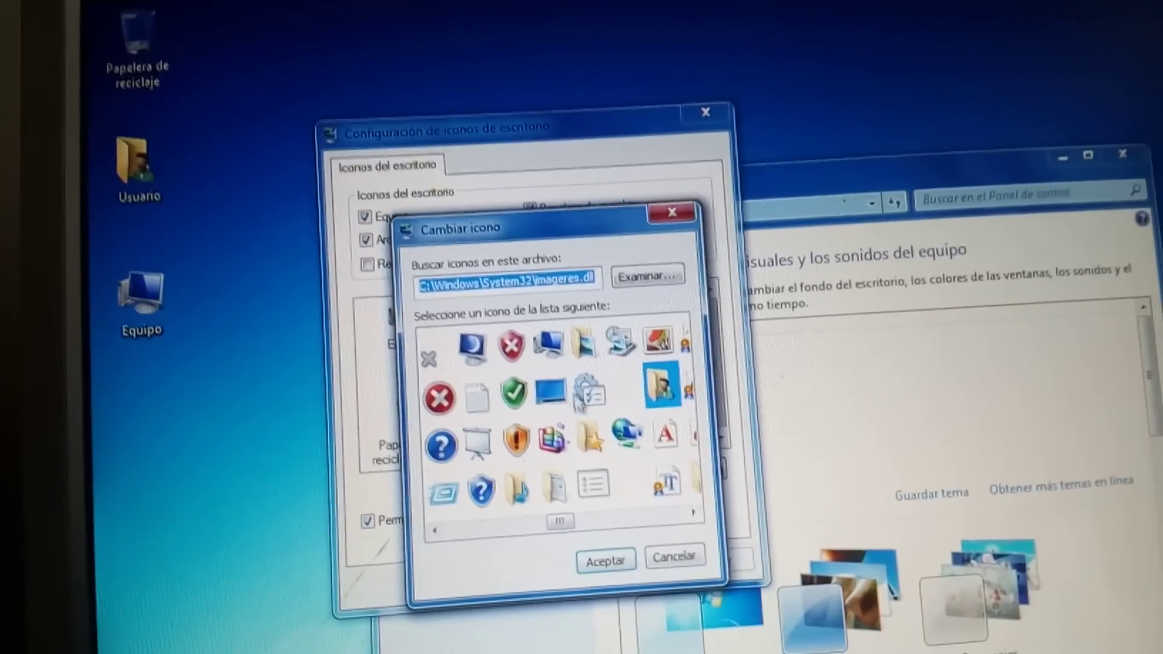
{"action": "left_click", "coordinate": [516, 389]}
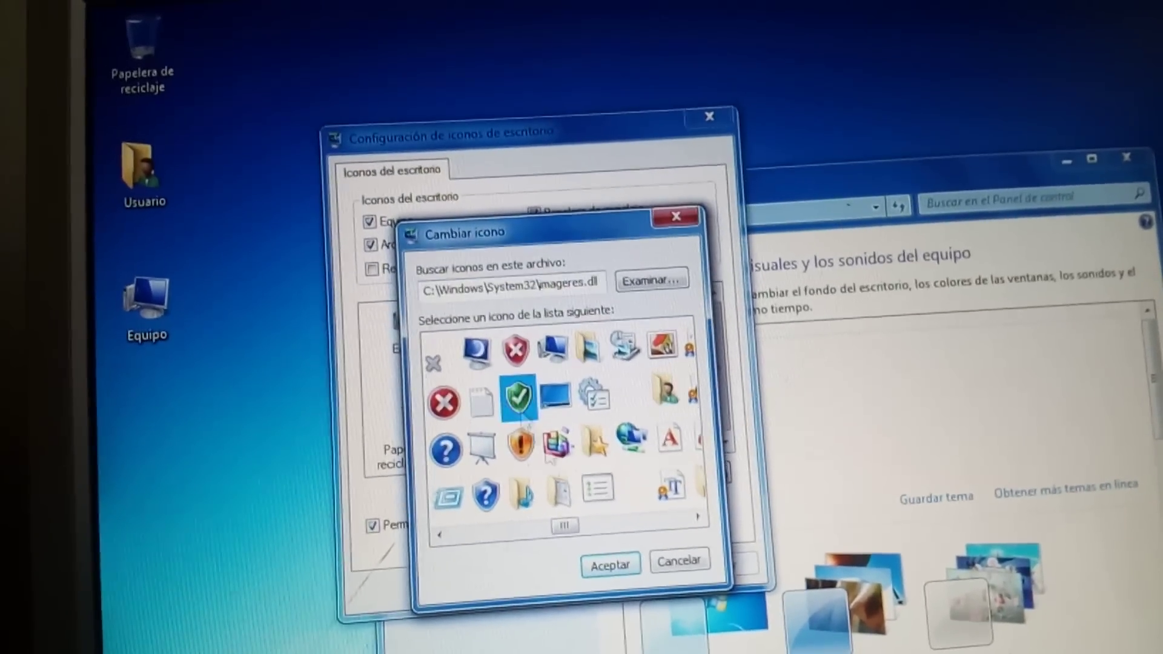
{"action": "left_click", "coordinate": [610, 567]}
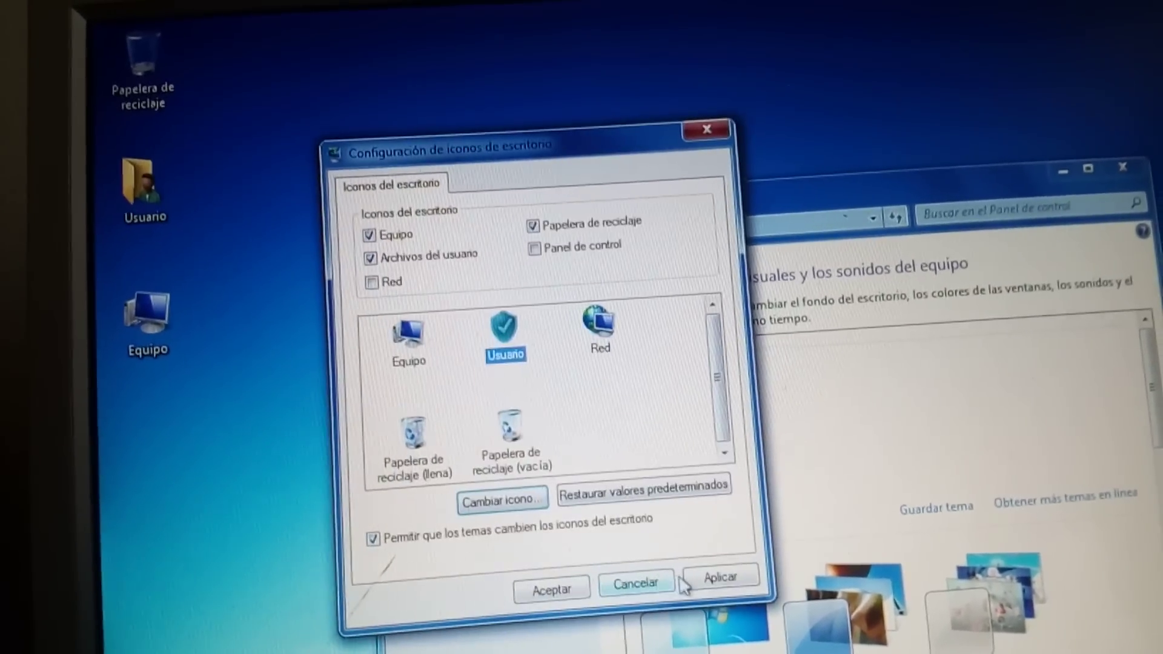
{"action": "left_click", "coordinate": [727, 593]}
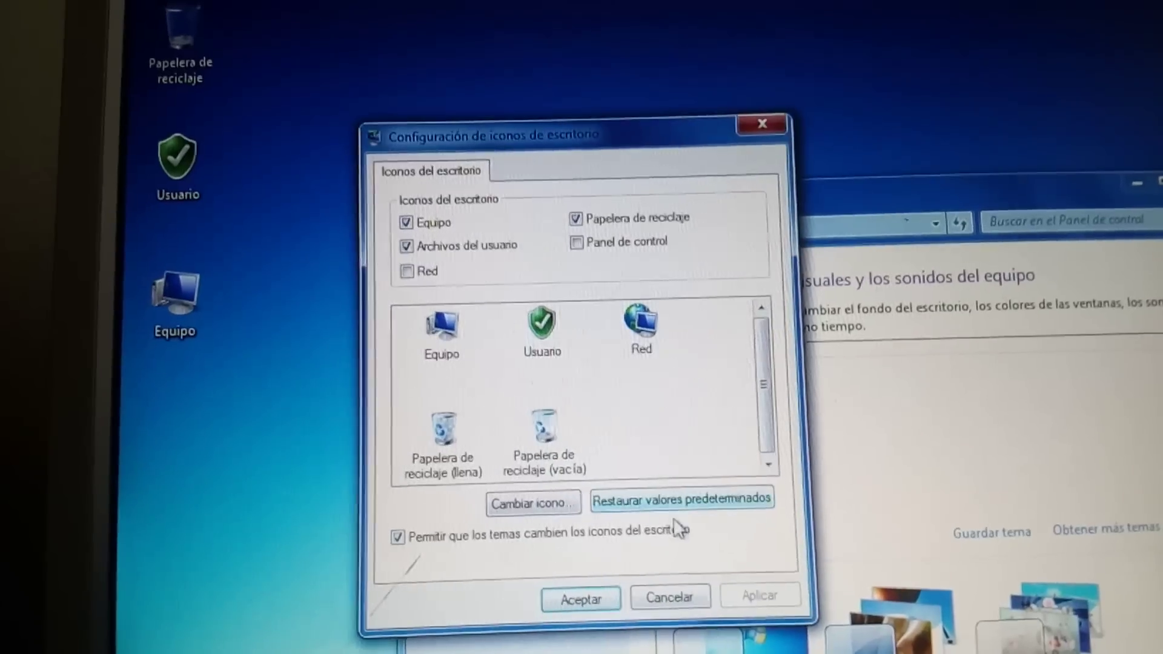
Step: Restore the default icon of Usuario in the Windows 7 desktop icon settings
{"action": "left_click", "coordinate": [665, 505]}
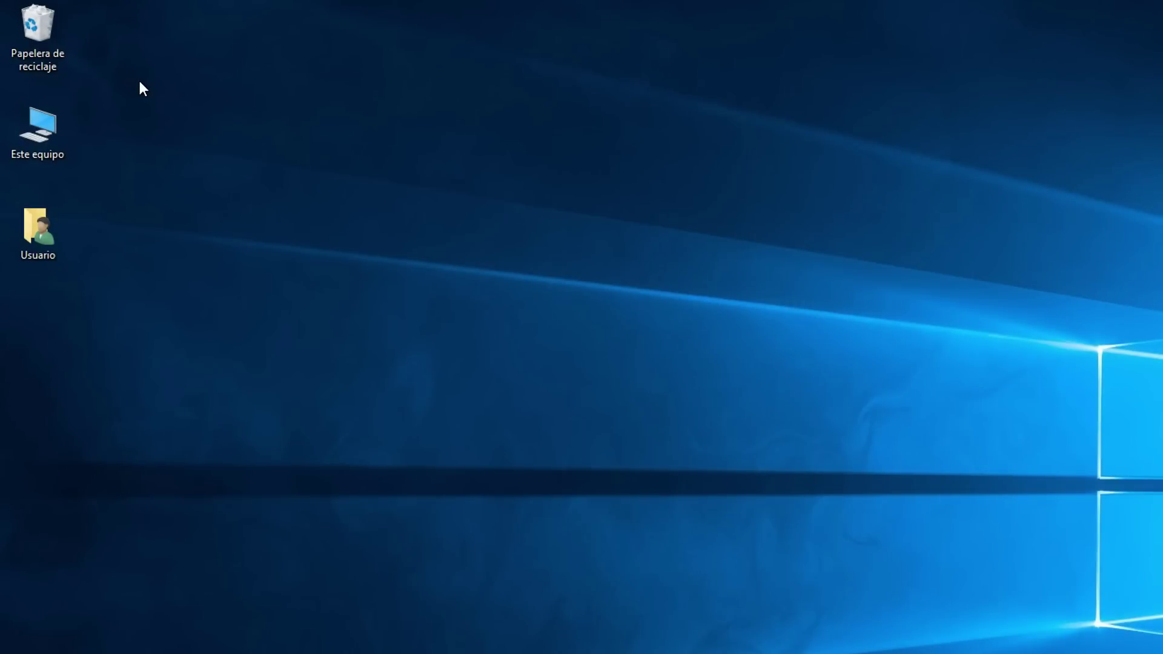
Step: Switch to the Windows 10 desktop and create a new folder named Trabajos Universidad
{"action": "right_click", "coordinate": [140, 82]}
{"action": "mouse_move", "coordinate": [262, 250]}
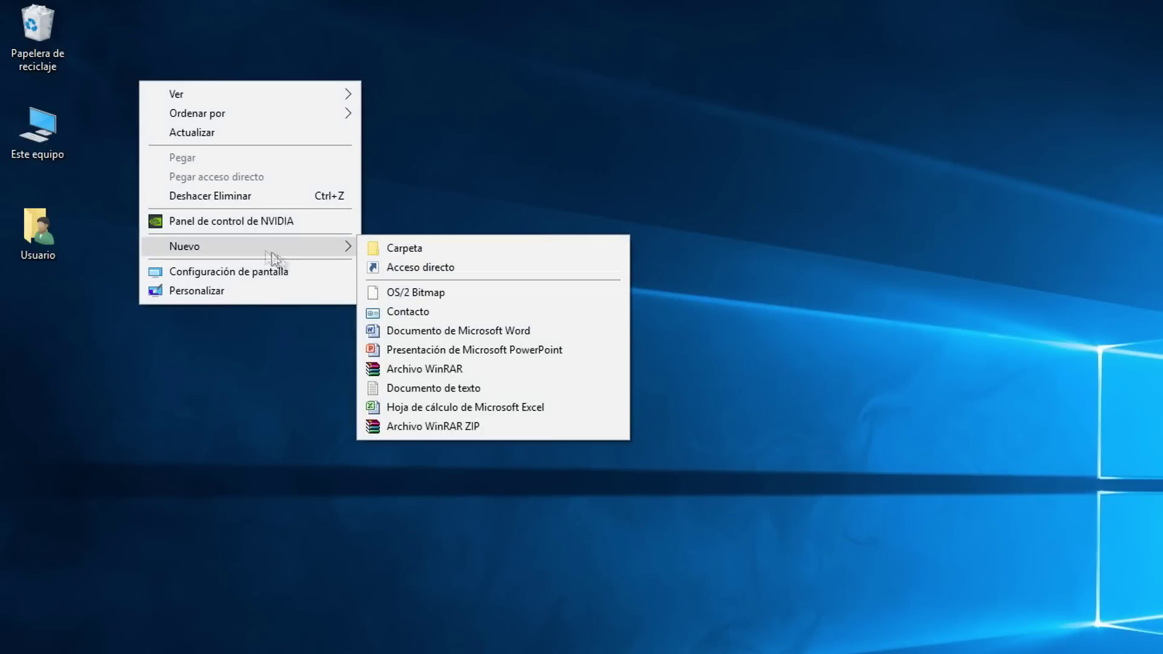
{"action": "left_click", "coordinate": [453, 246]}
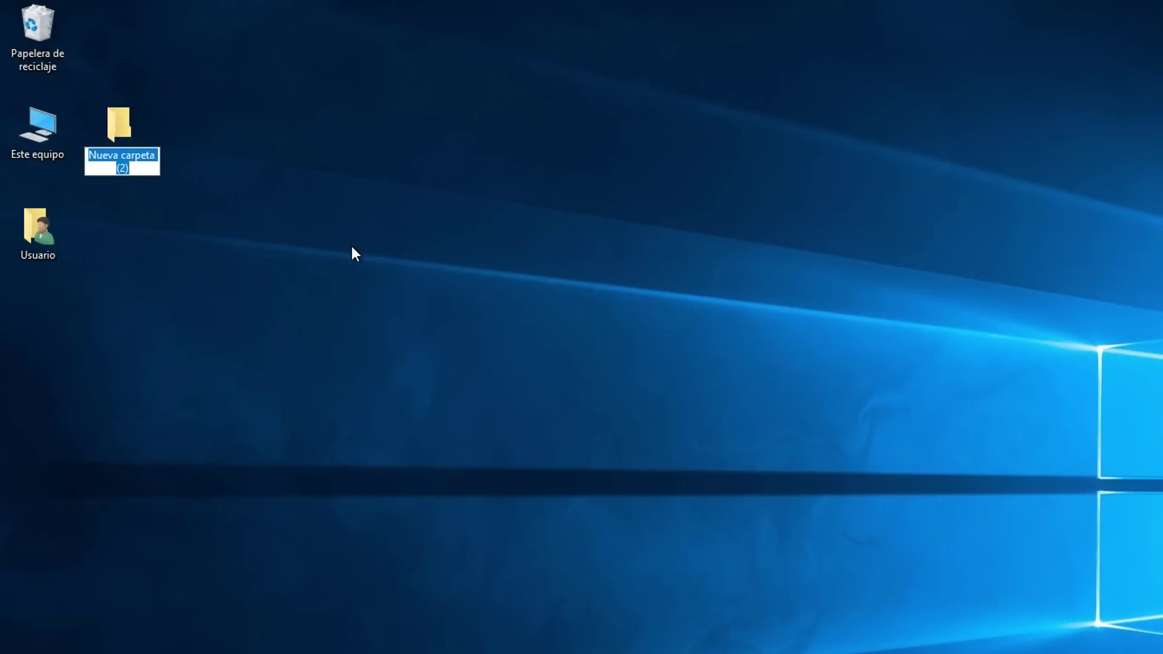
{"action": "type", "text": "Traba"}
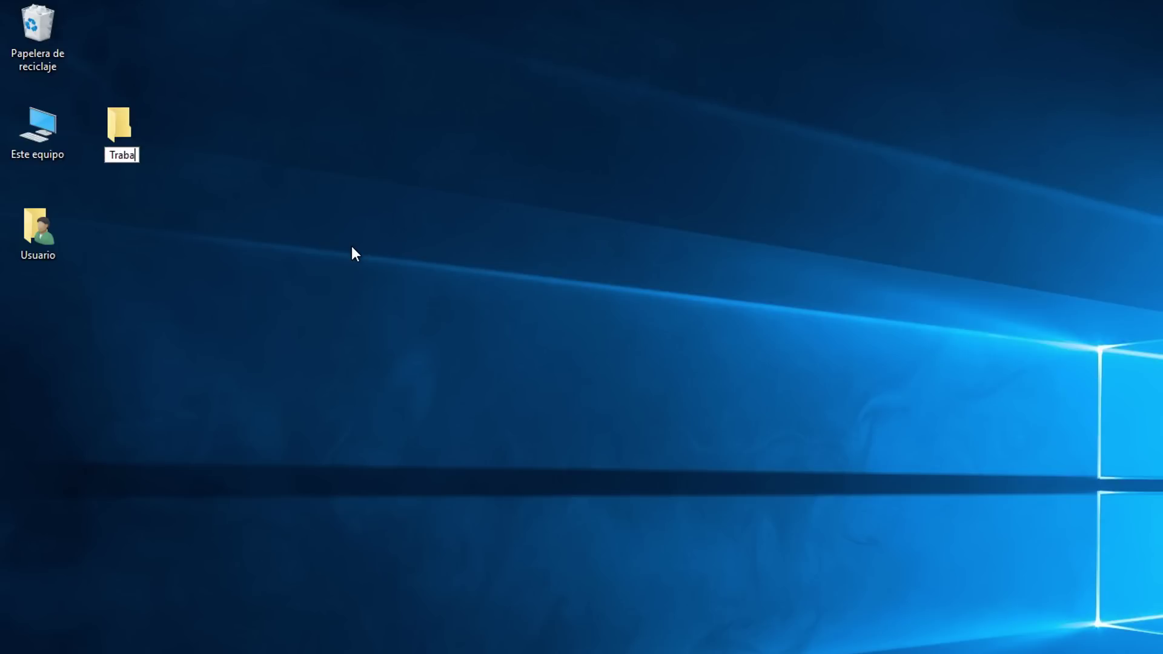
{"action": "type", "text": "jos Univer"}
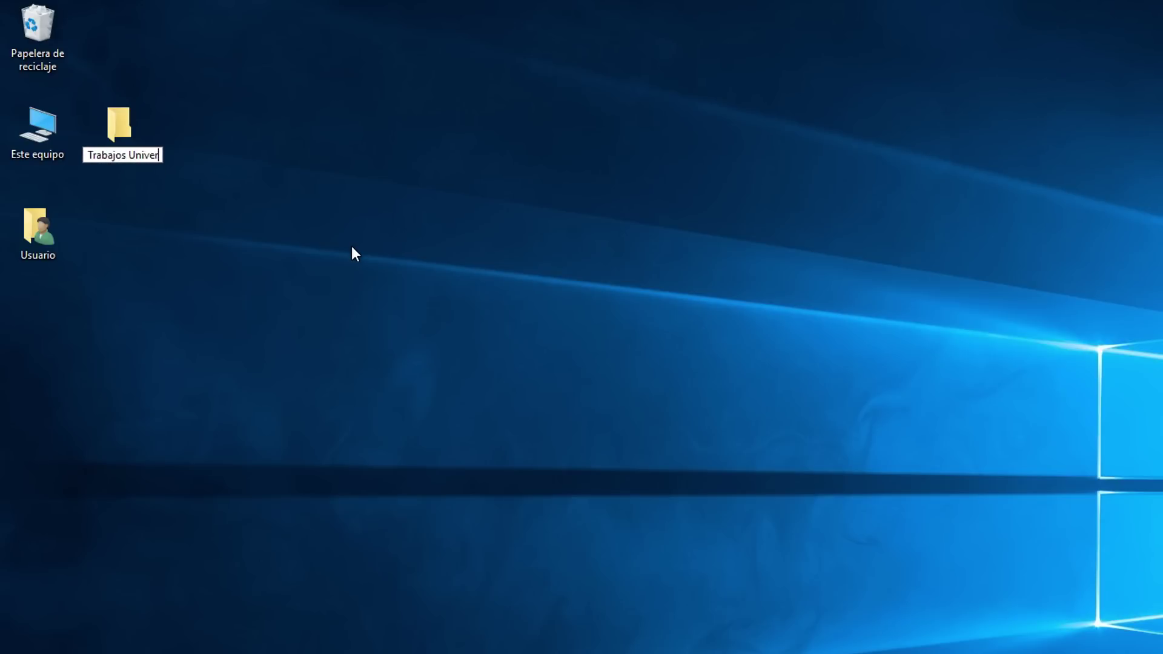
{"action": "type", "text": "sidad"}
{"action": "key", "text": "Return"}
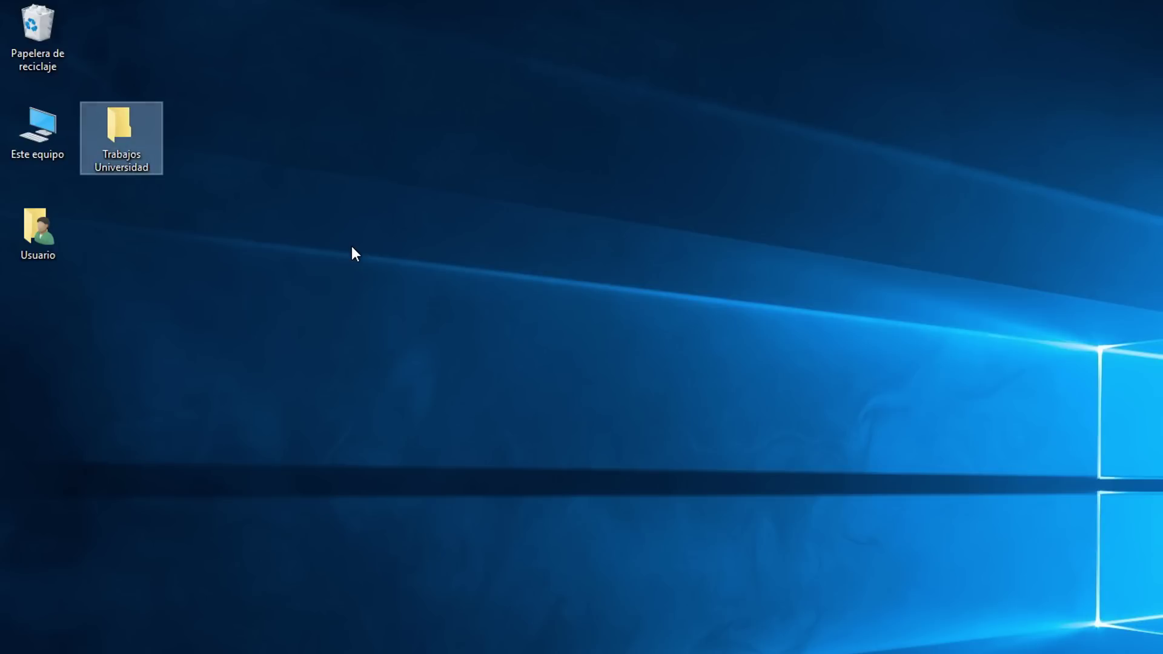
{"action": "left_click", "coordinate": [330, 237]}
Step: Change the Trabajos Universidad folder's icon to the globe with a mouse from SHELL32.dll, apply it and close the folder's properties
{"action": "right_click", "coordinate": [131, 156]}
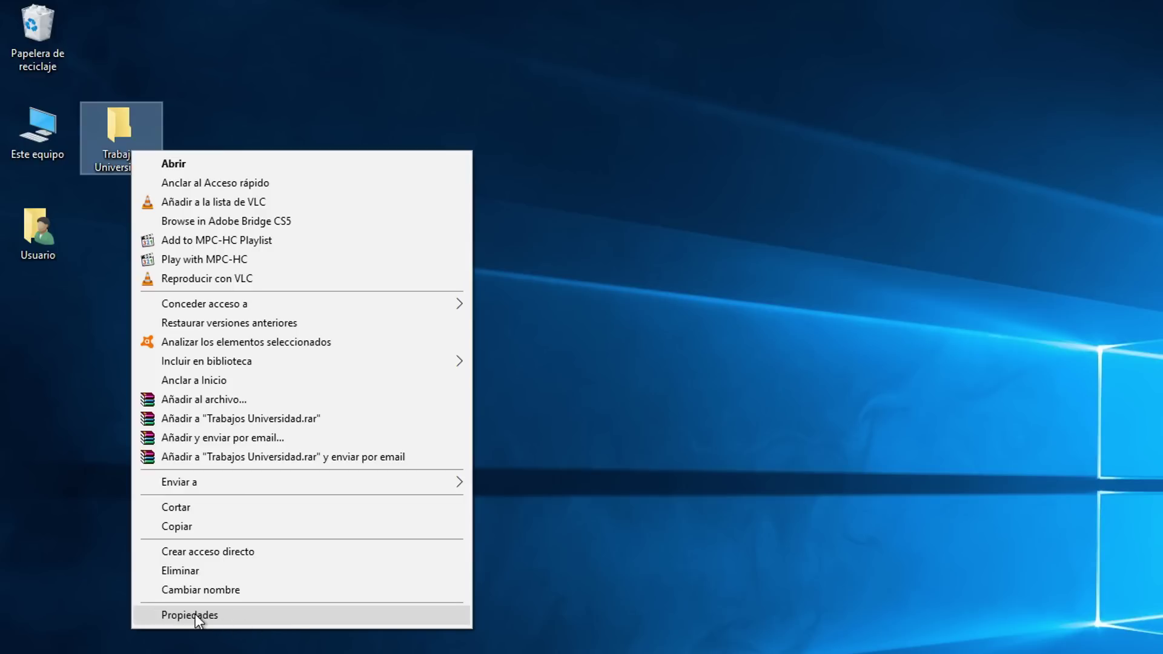
{"action": "left_click", "coordinate": [195, 614]}
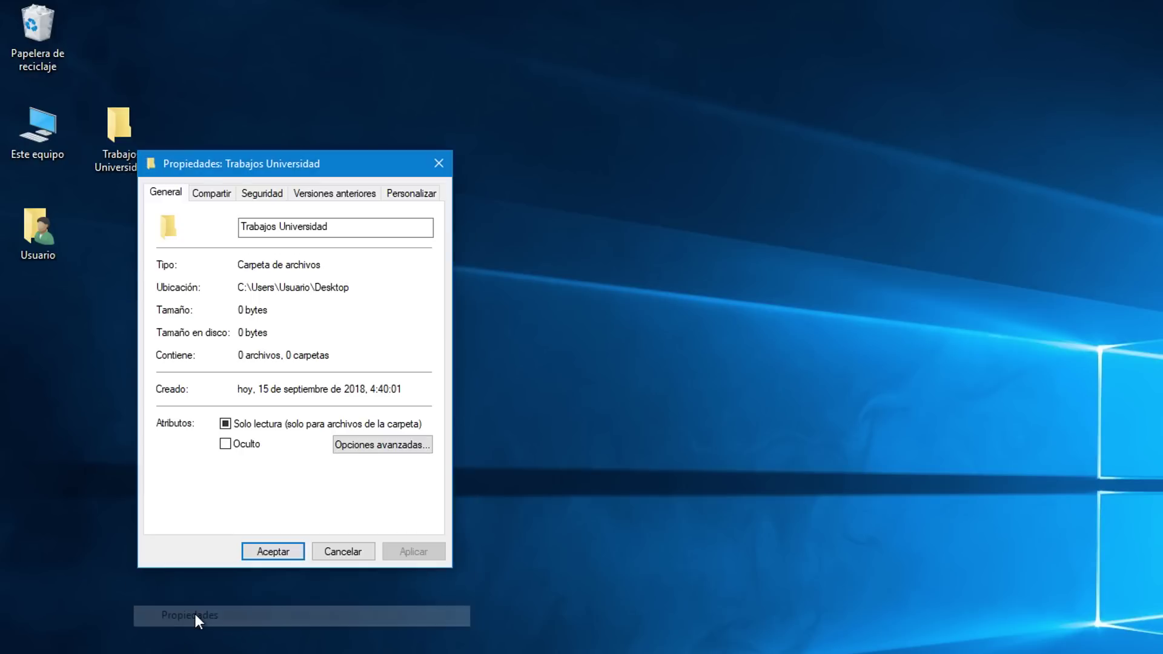
{"action": "left_click", "coordinate": [411, 199]}
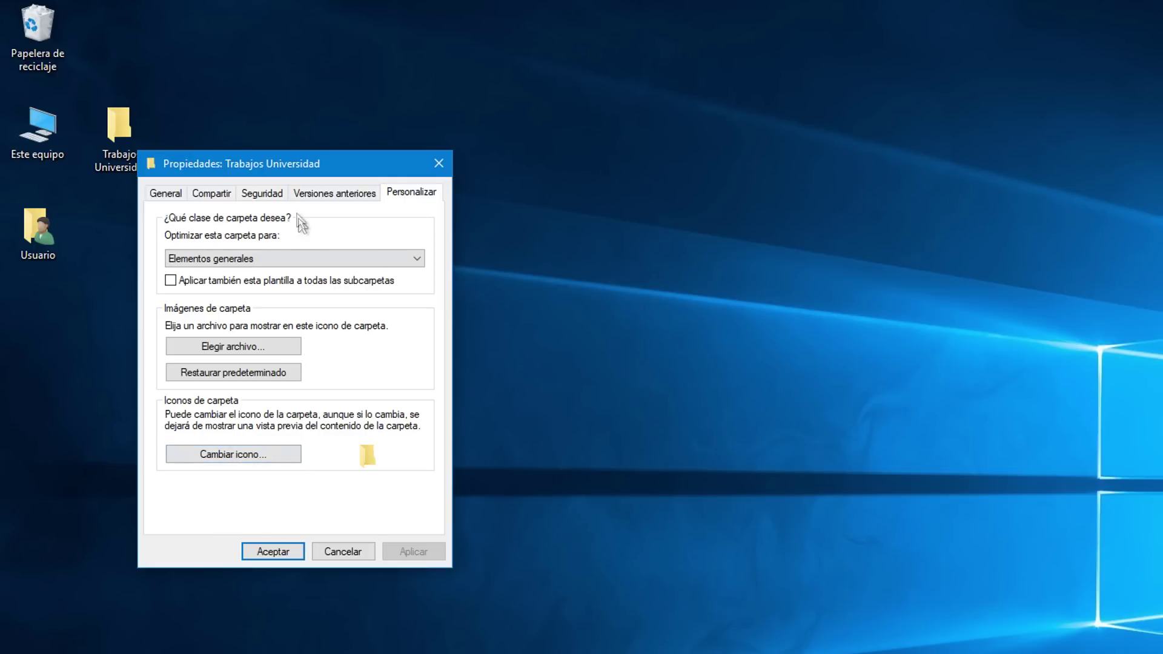
{"action": "left_click", "coordinate": [234, 461]}
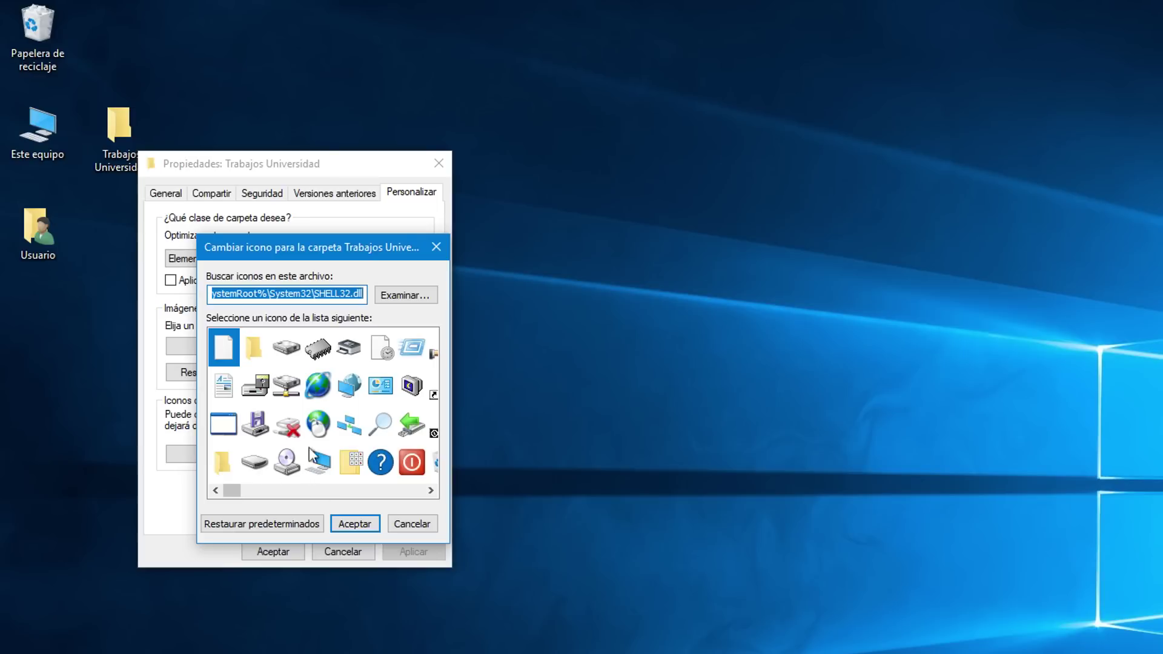
{"action": "left_click", "coordinate": [318, 428]}
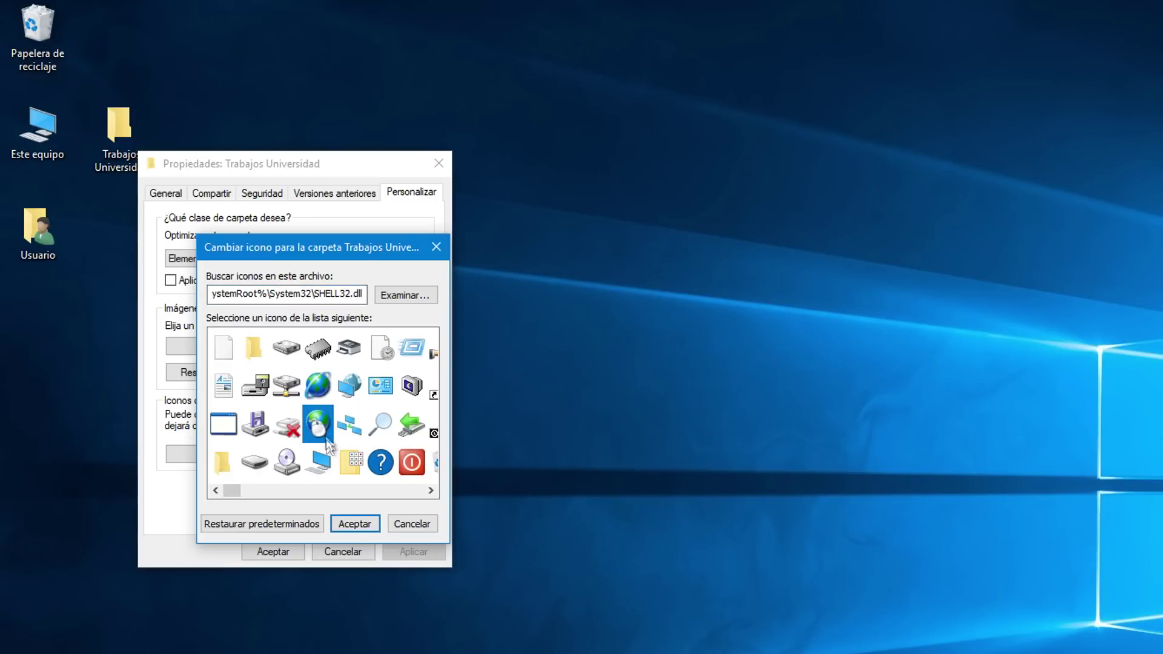
{"action": "left_click", "coordinate": [355, 525]}
{"action": "left_click", "coordinate": [399, 554]}
{"action": "left_click", "coordinate": [287, 550]}
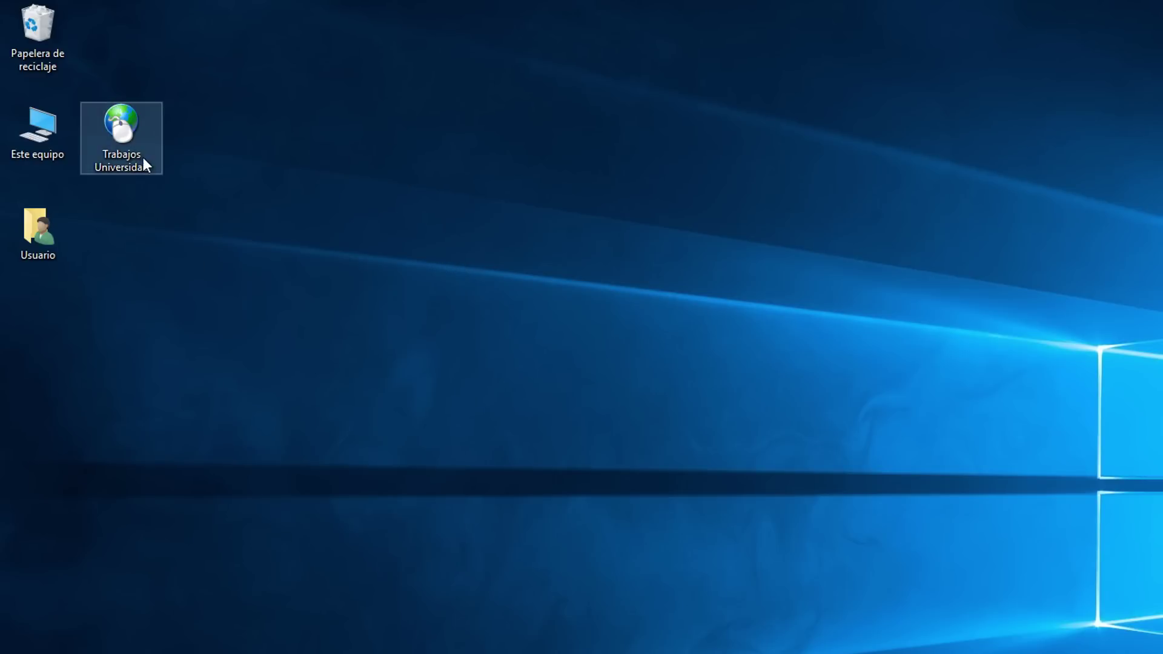